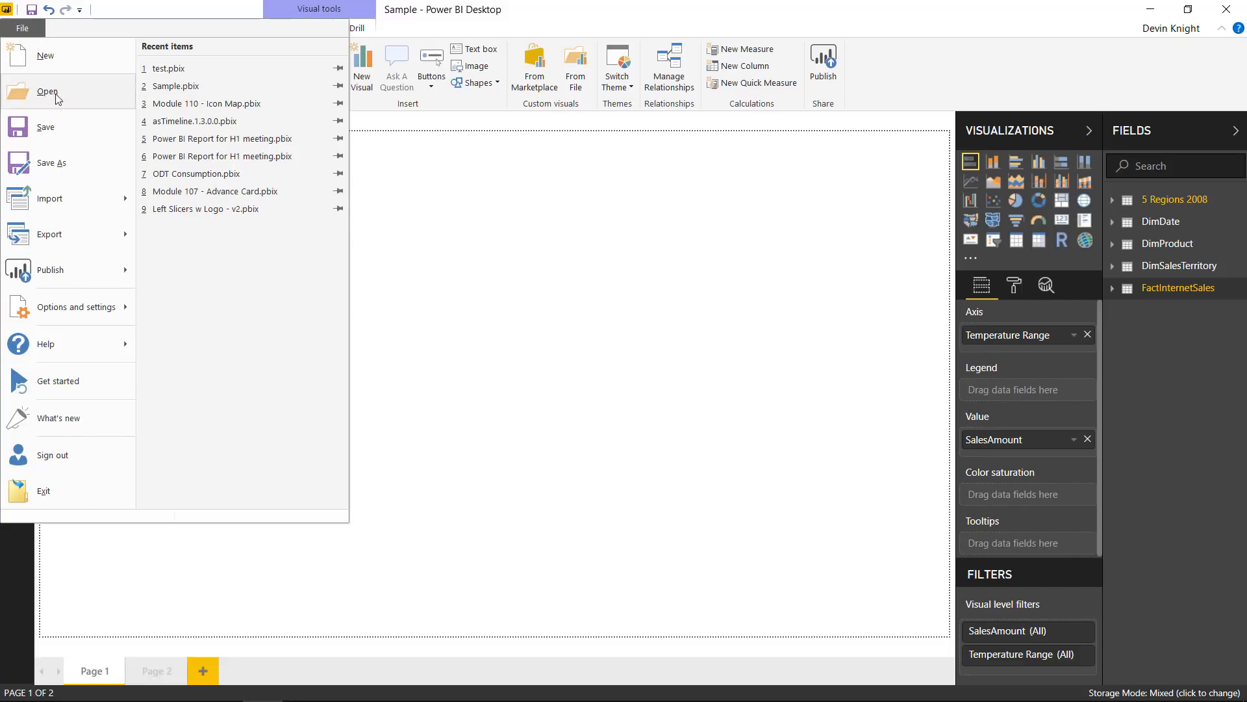
Turn off the modern visual header with updated styling options in the current file's report settings and shift the bar chart by its header.
mouse_move(100, 314)
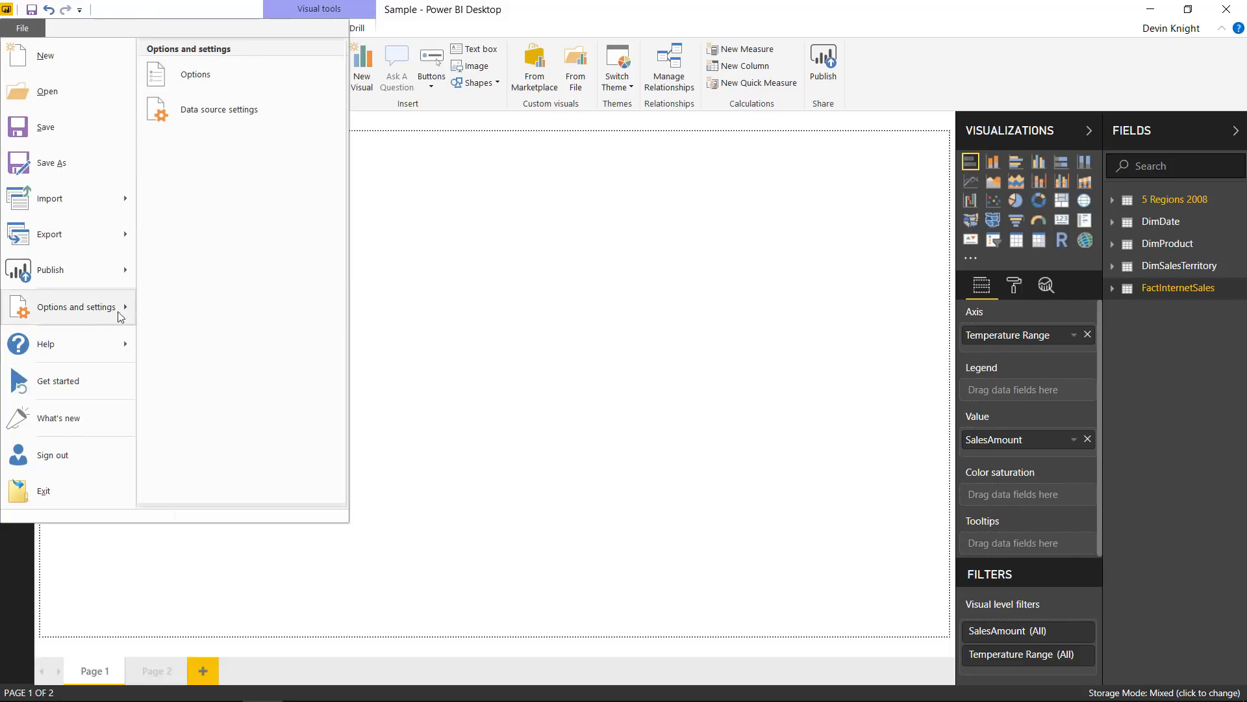
left_click(202, 81)
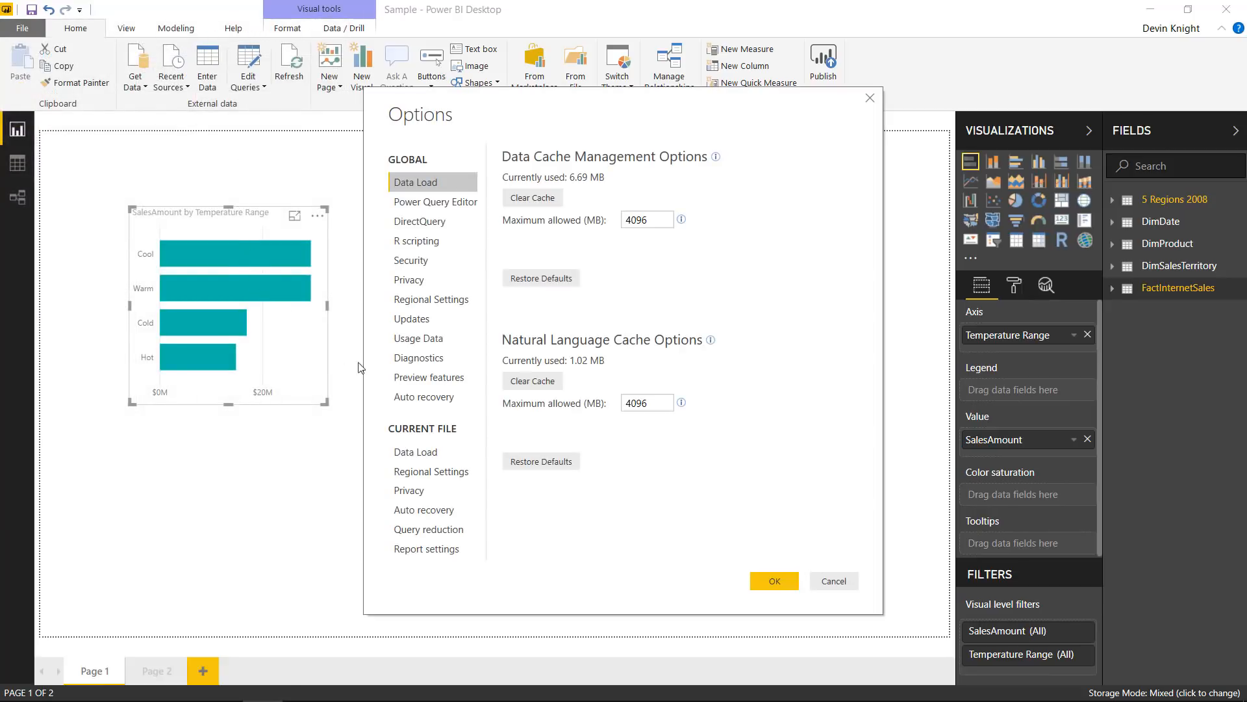
left_click(441, 549)
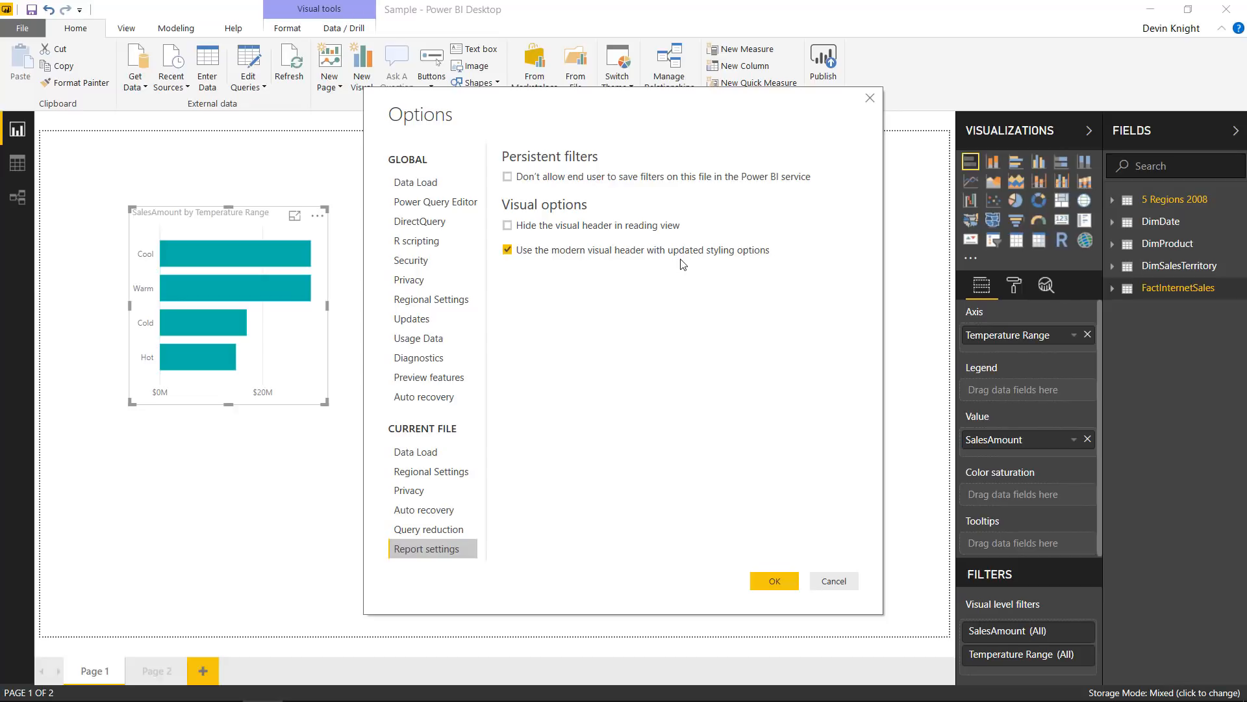
left_click(507, 253)
left_click(771, 580)
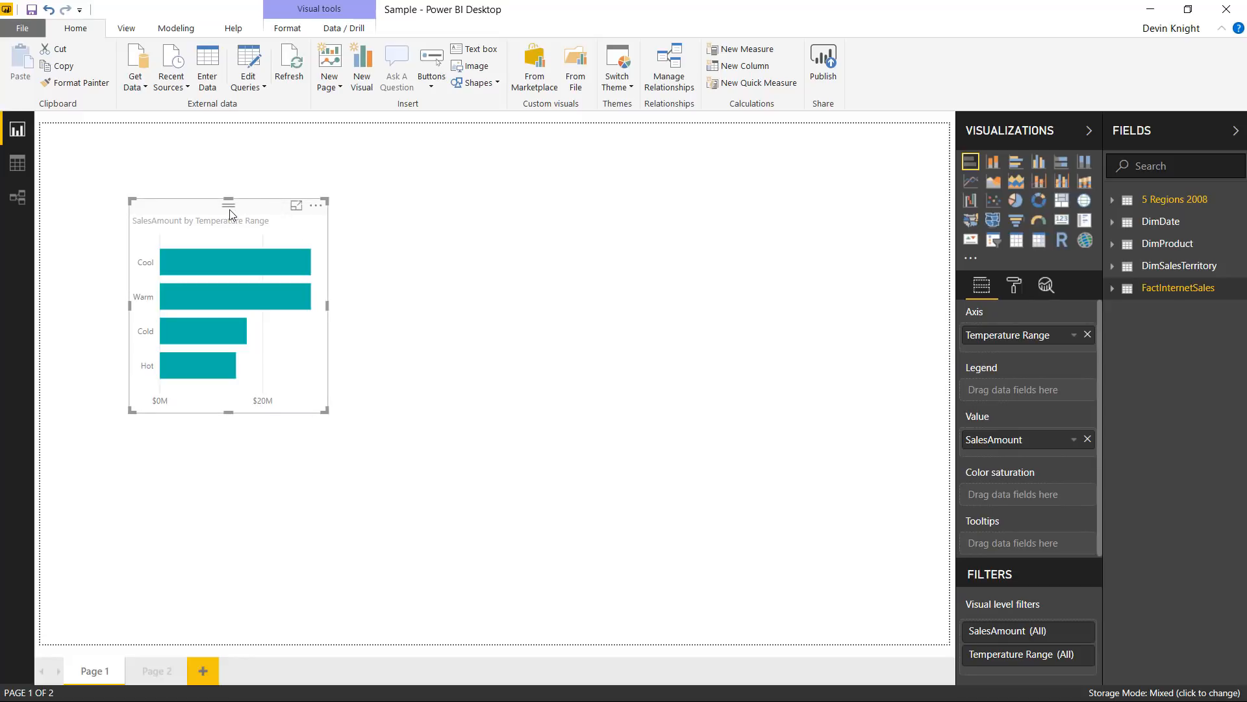
left_click_drag(278, 215, 176, 197)
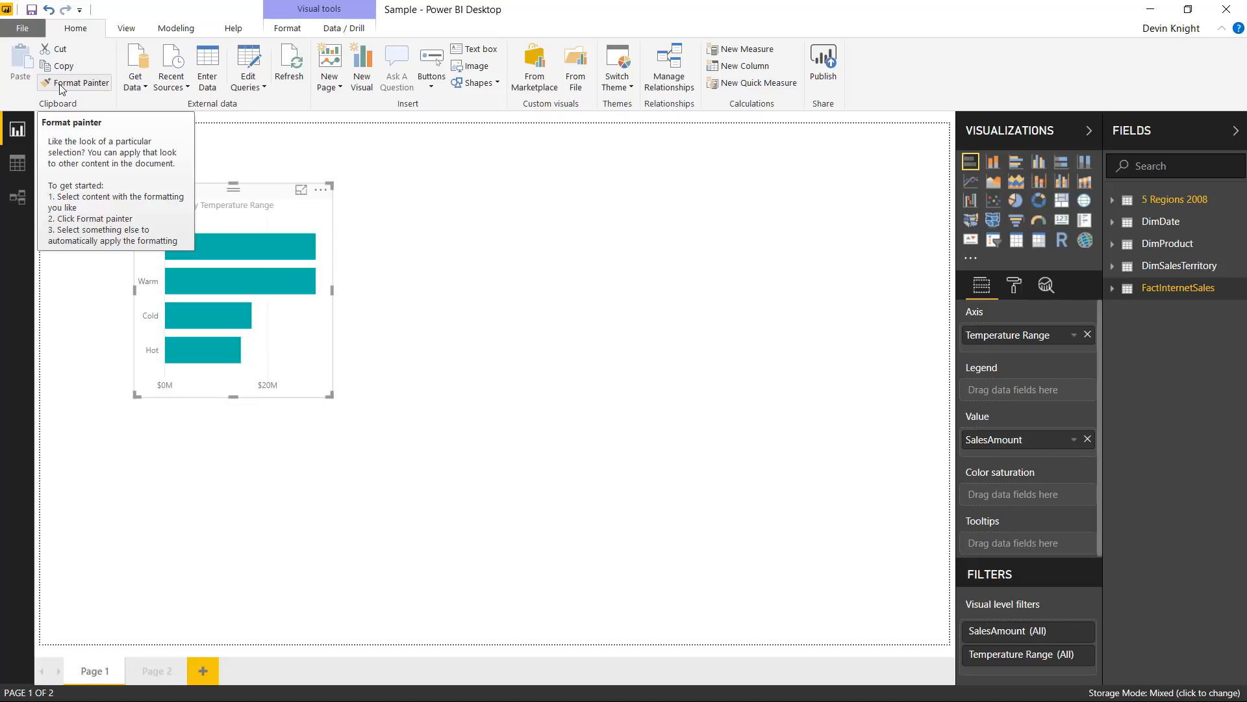
Turn on the modern visual header with updated styling options in the current file's report settings.
left_click(22, 28)
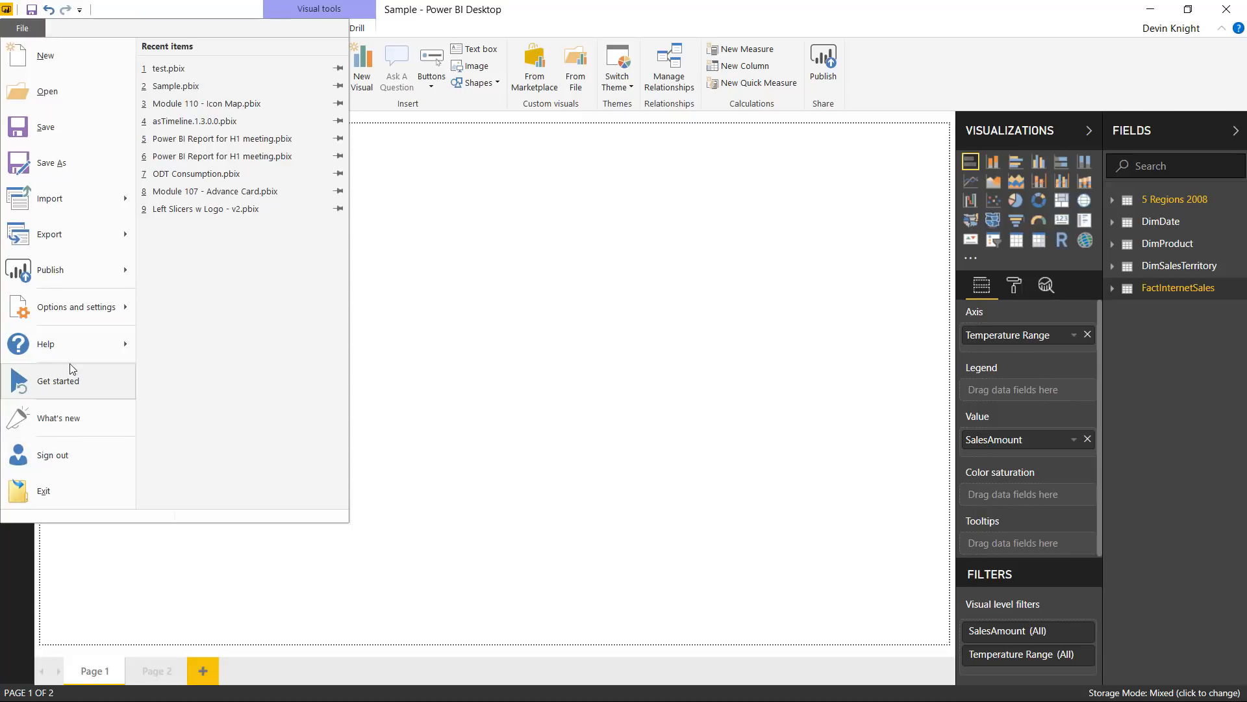
mouse_move(78, 307)
key("Escape")
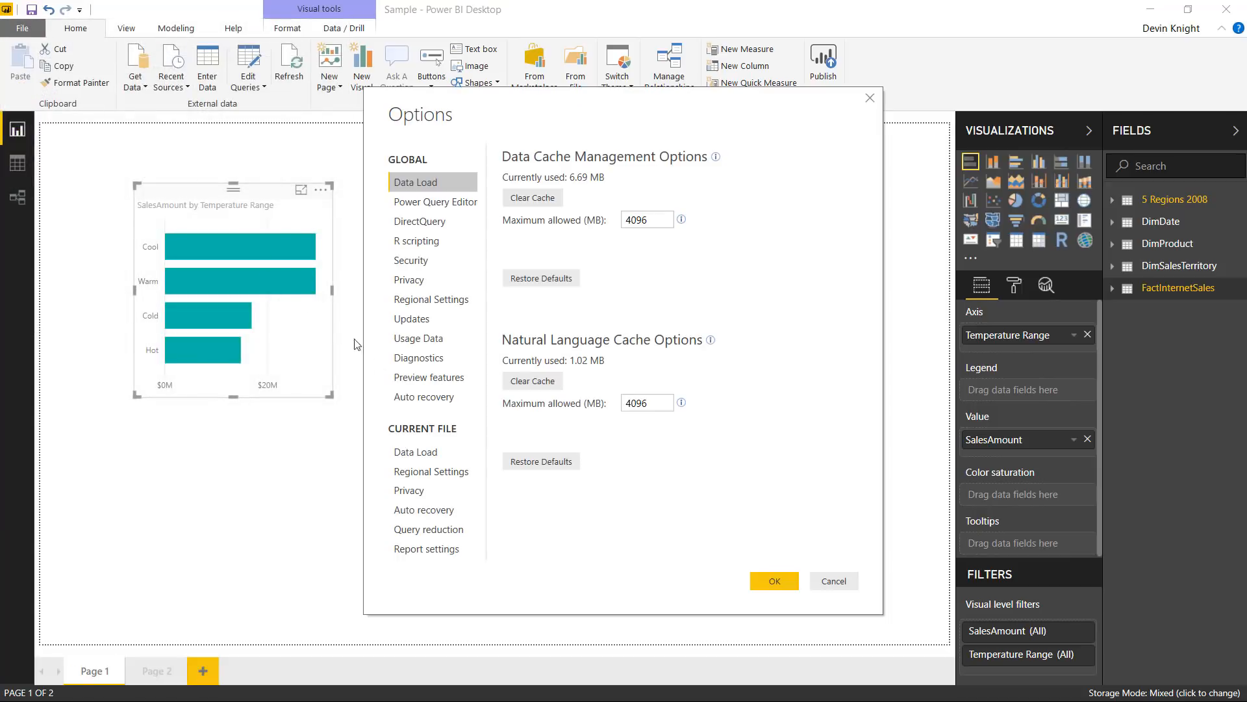
left_click(455, 551)
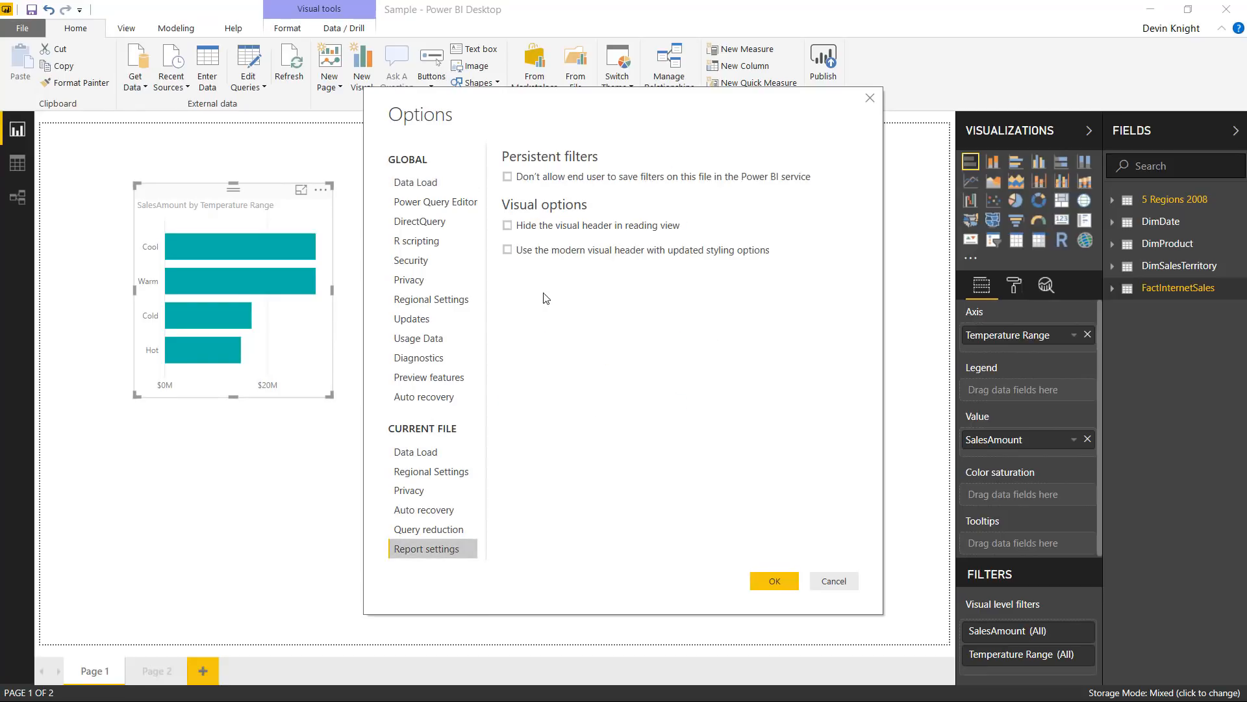
left_click(508, 249)
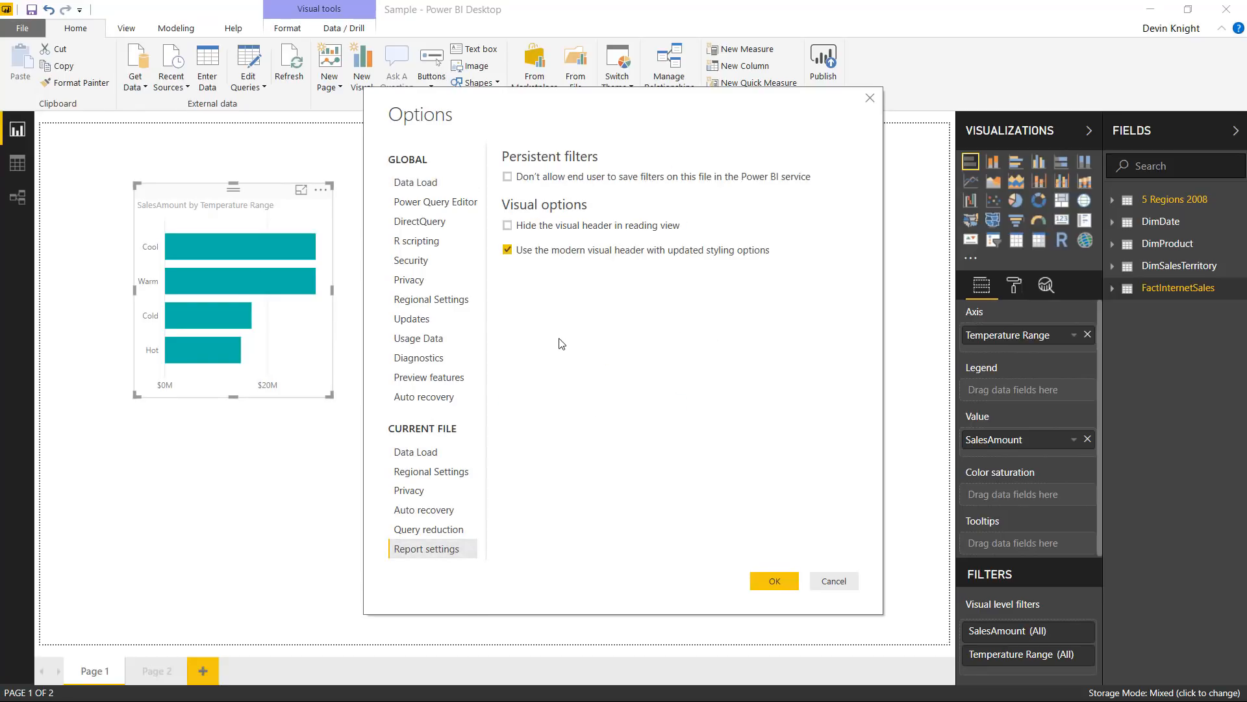
left_click(767, 579)
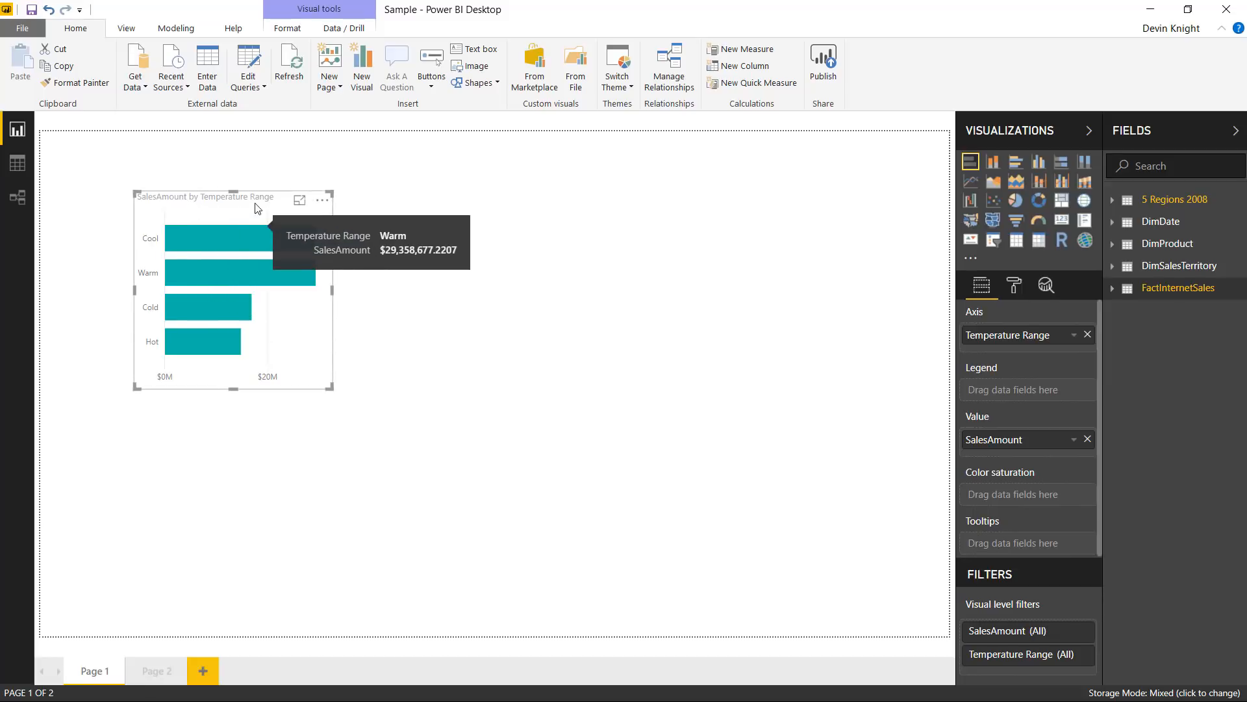
Try moving the SalesAmount by Temperature Range chart to different spots on the page.
left_click_drag(254, 193, 273, 223)
key("ctrl+z")
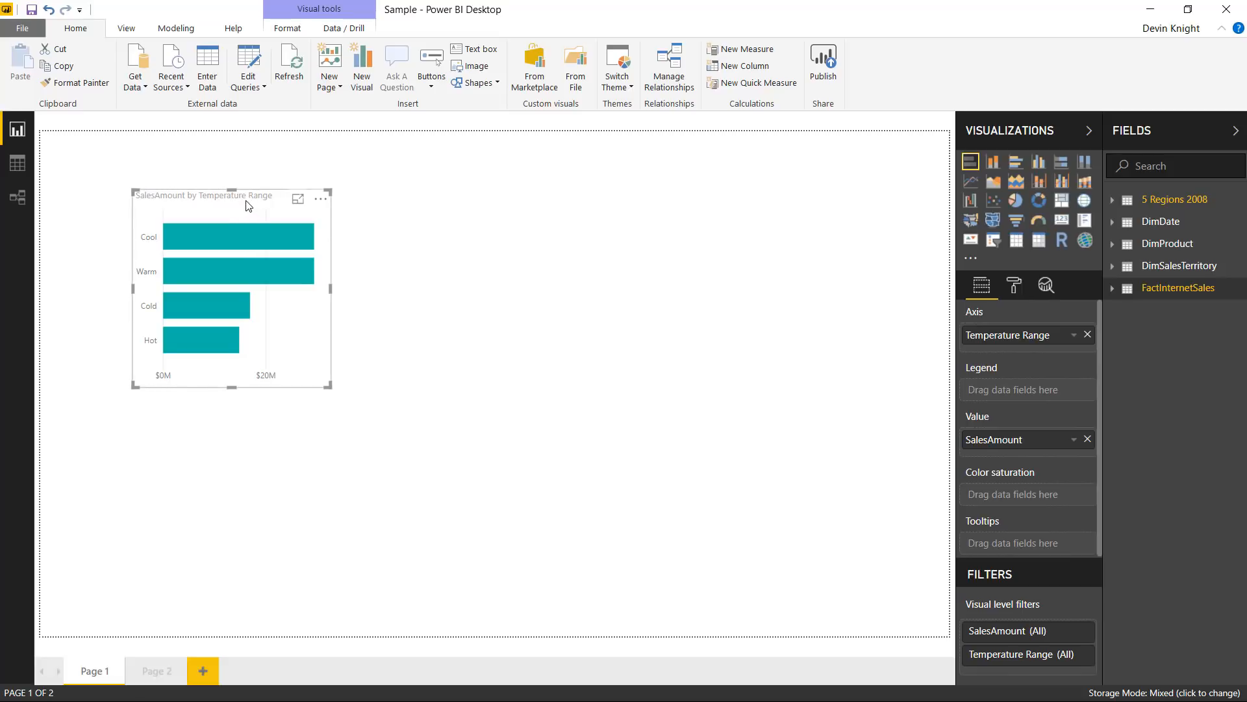
left_click_drag(242, 200, 163, 150)
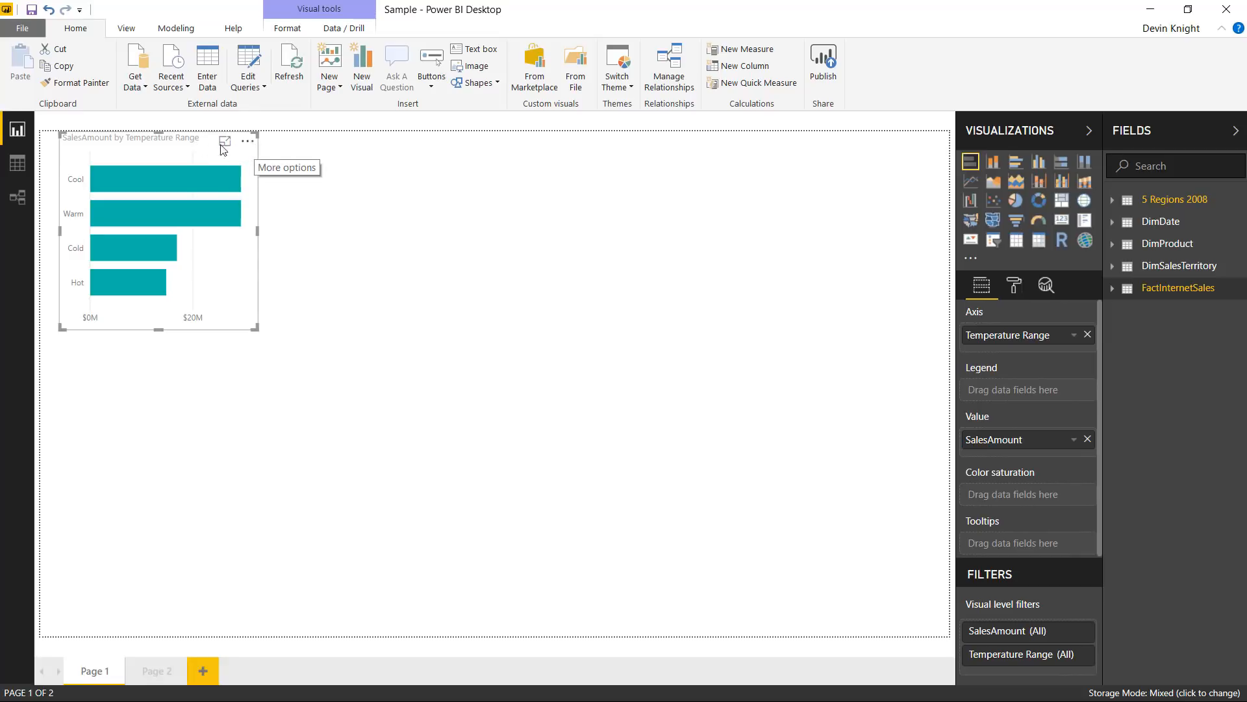
left_click_drag(195, 156, 196, 463)
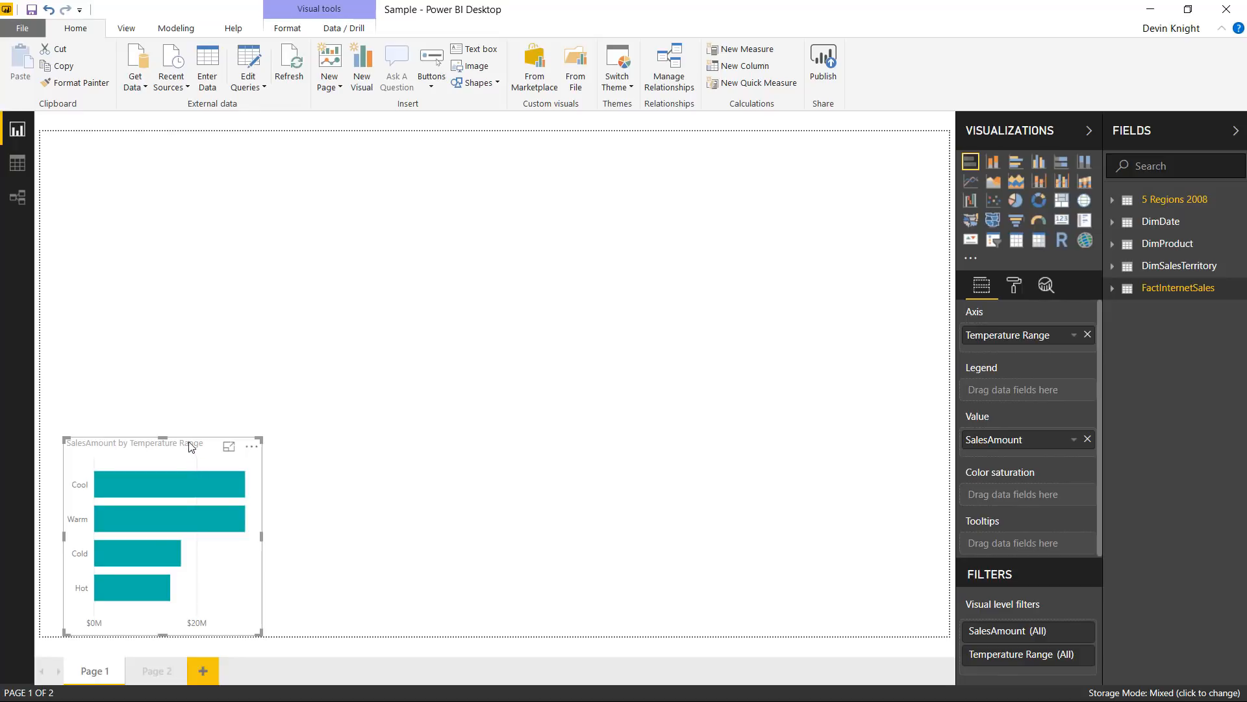
key("ctrl+z")
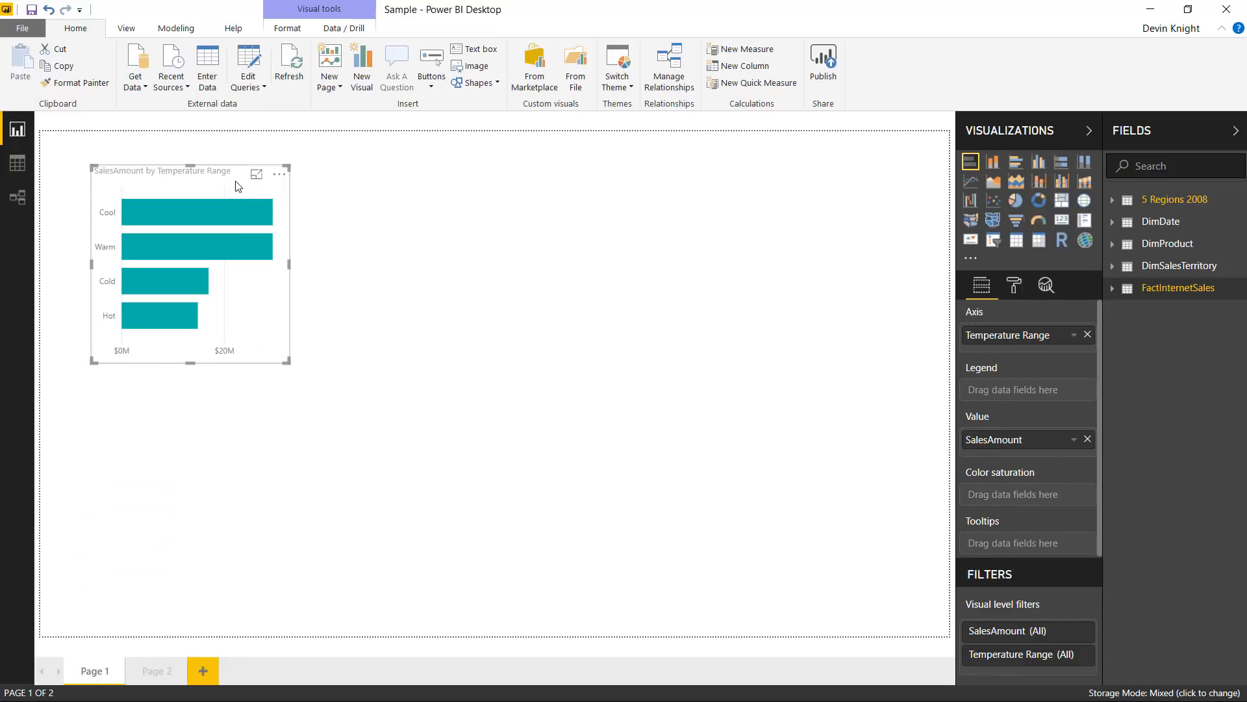
key("ctrl+z")
Move the bar chart near the page's upper-left corner and enlarge it from its lower-right corner.
left_click_drag(252, 175, 261, 139)
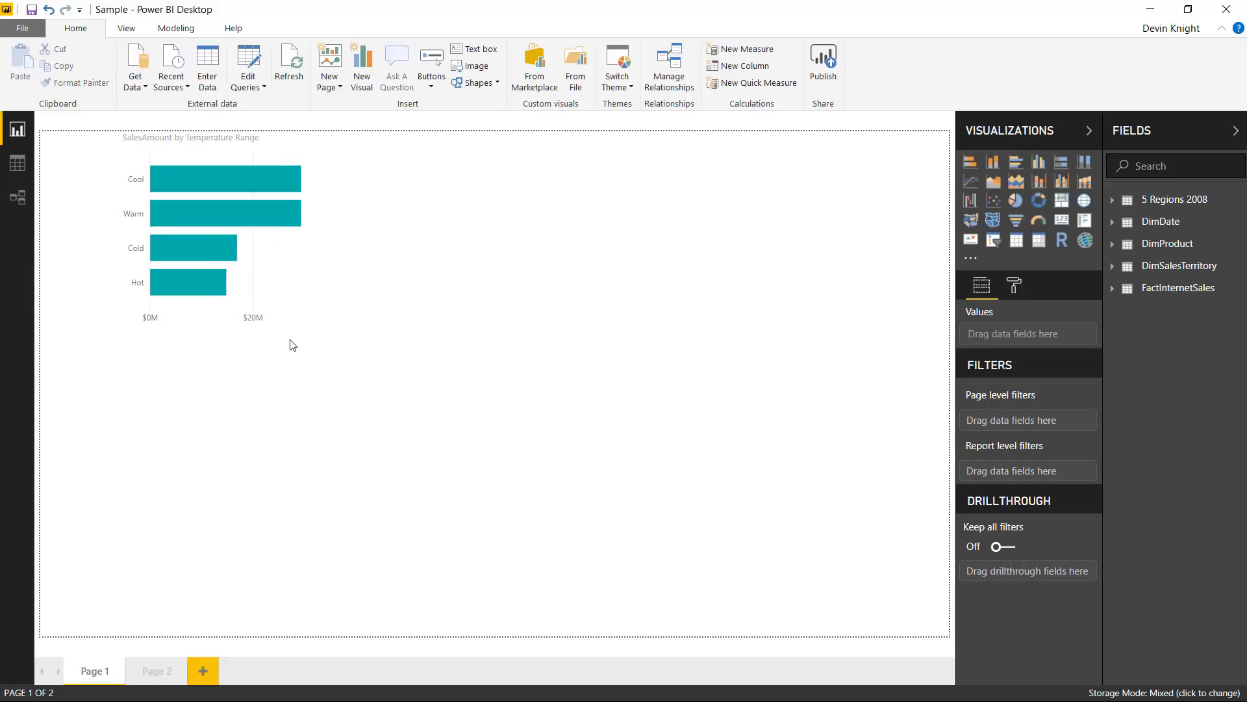
left_click_drag(220, 173, 168, 191)
left_click_drag(264, 345, 380, 422)
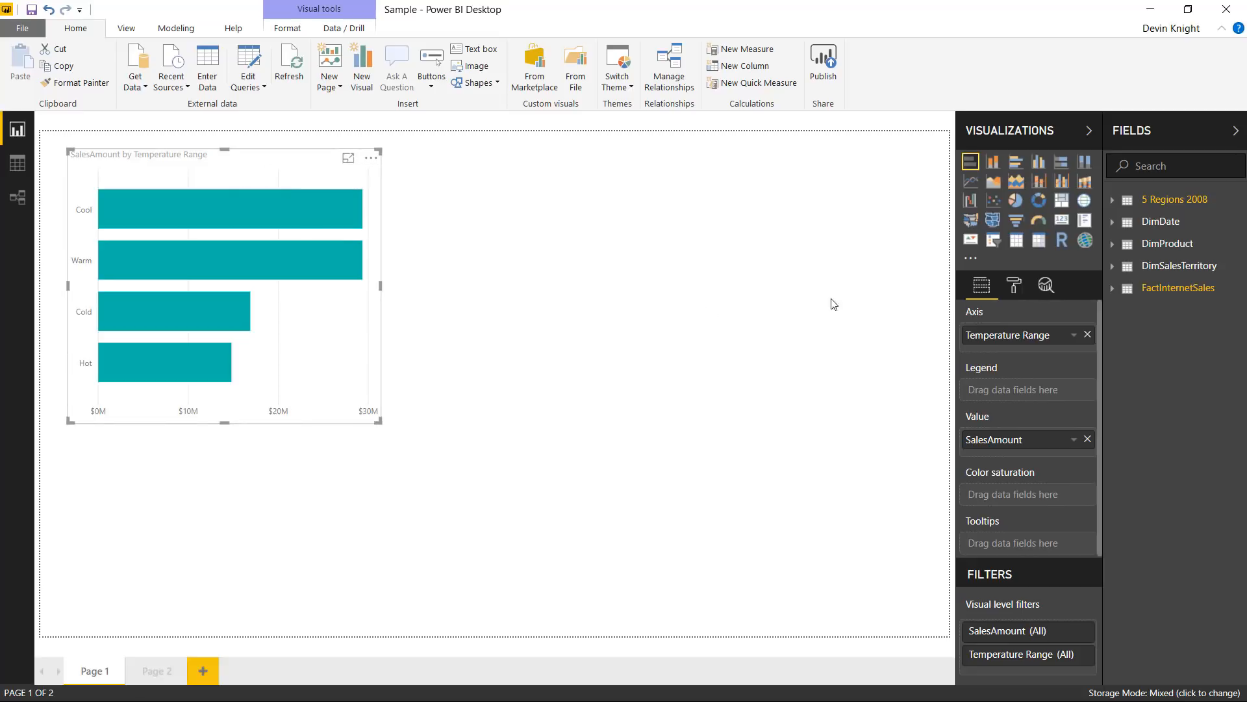
Review the chart's visual header formatting options and switch the drill up icon off and back on.
left_click(1017, 290)
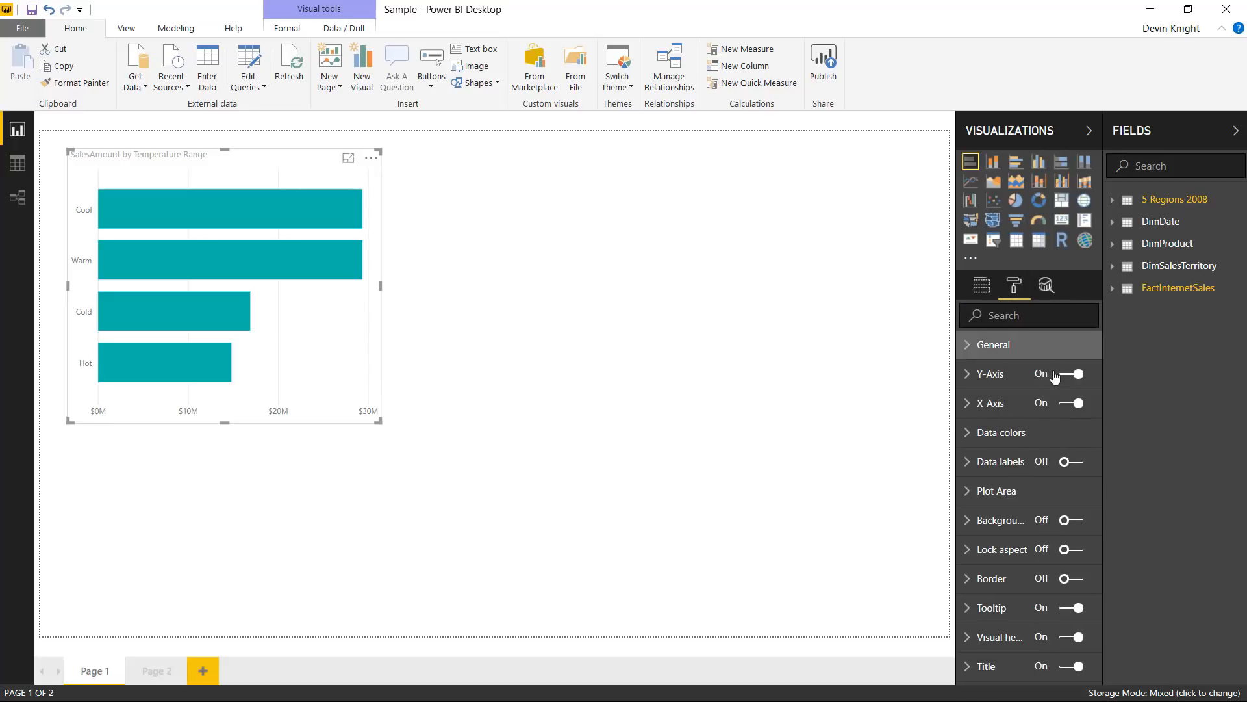
left_click(968, 638)
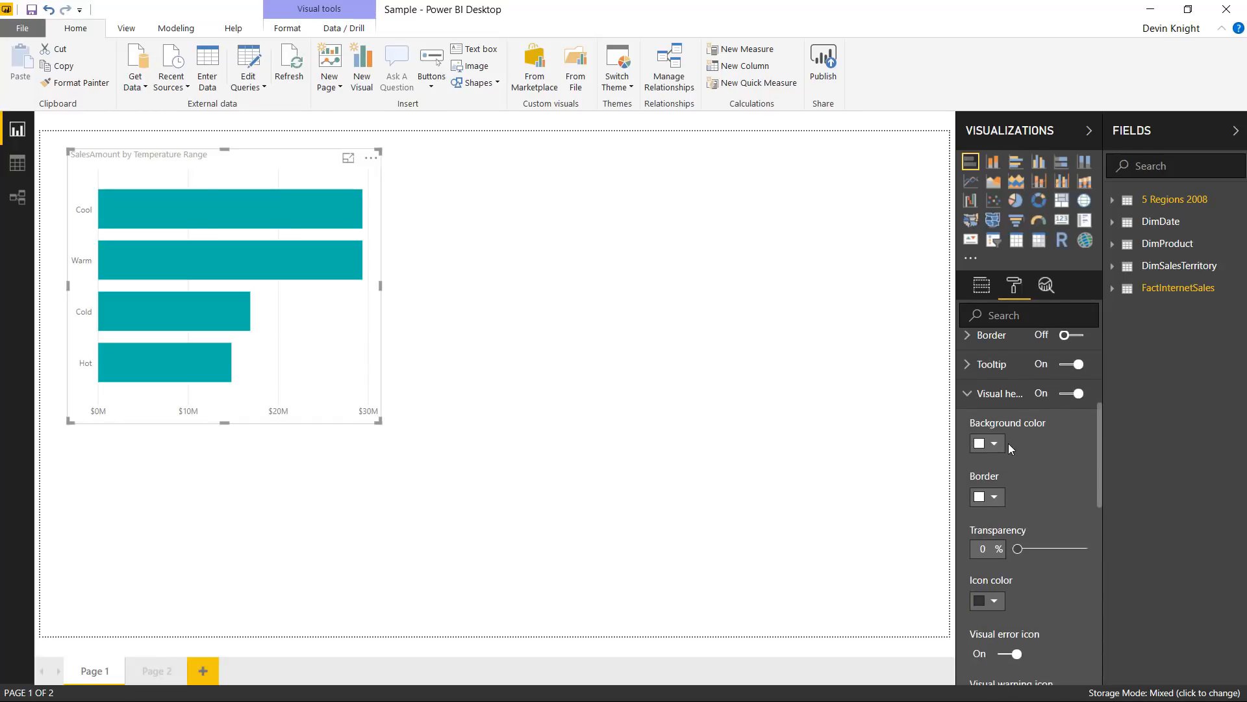
scroll(1008, 473, "down", 6)
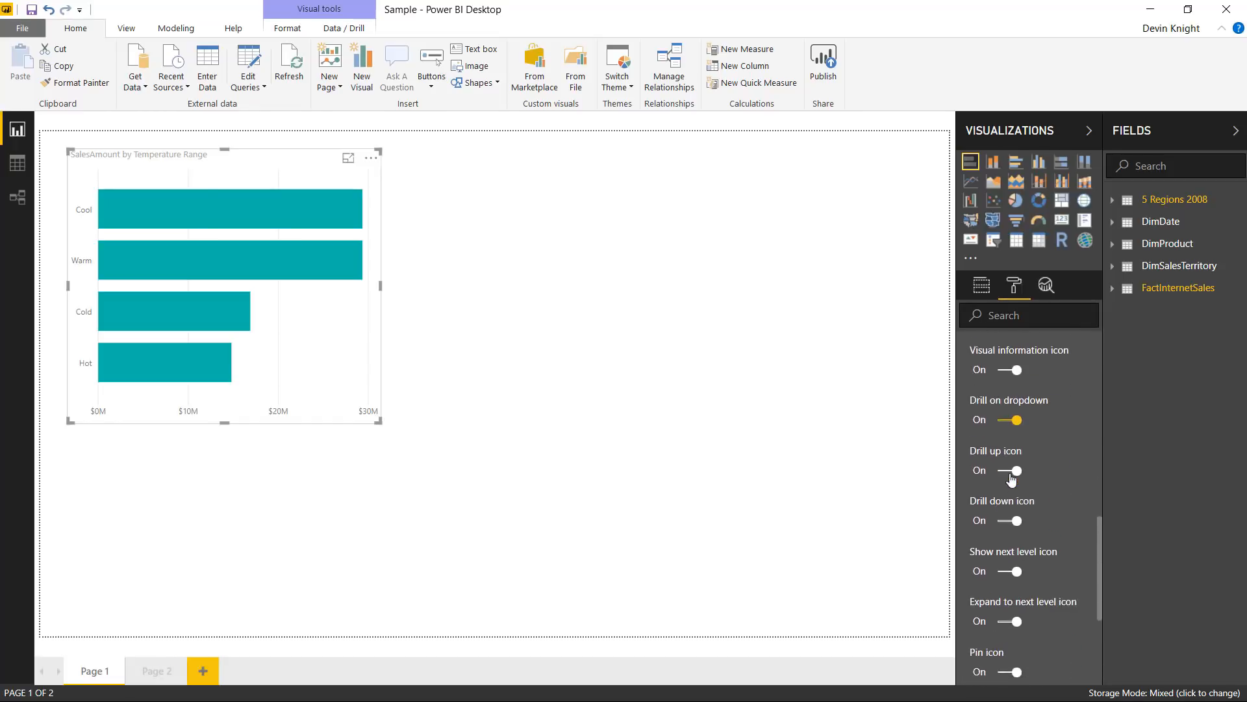
scroll(1011, 478, "down", 3)
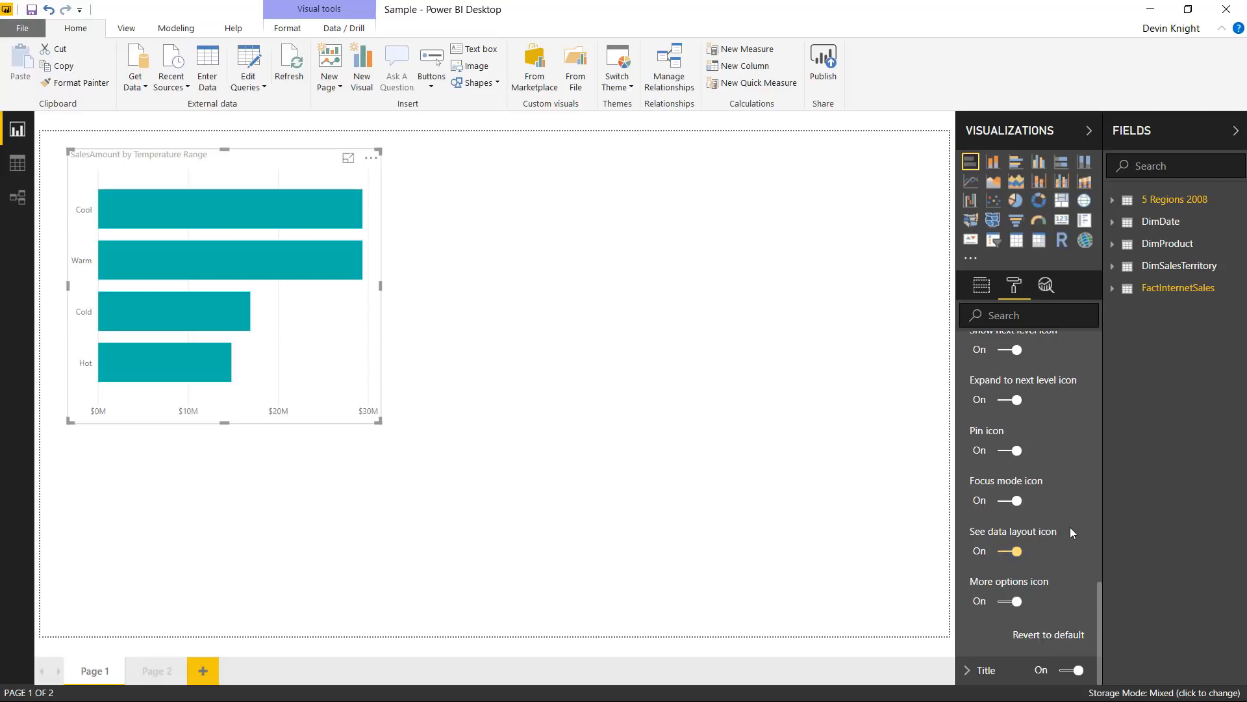
scroll(1065, 501, "up", 3)
left_click(1020, 411)
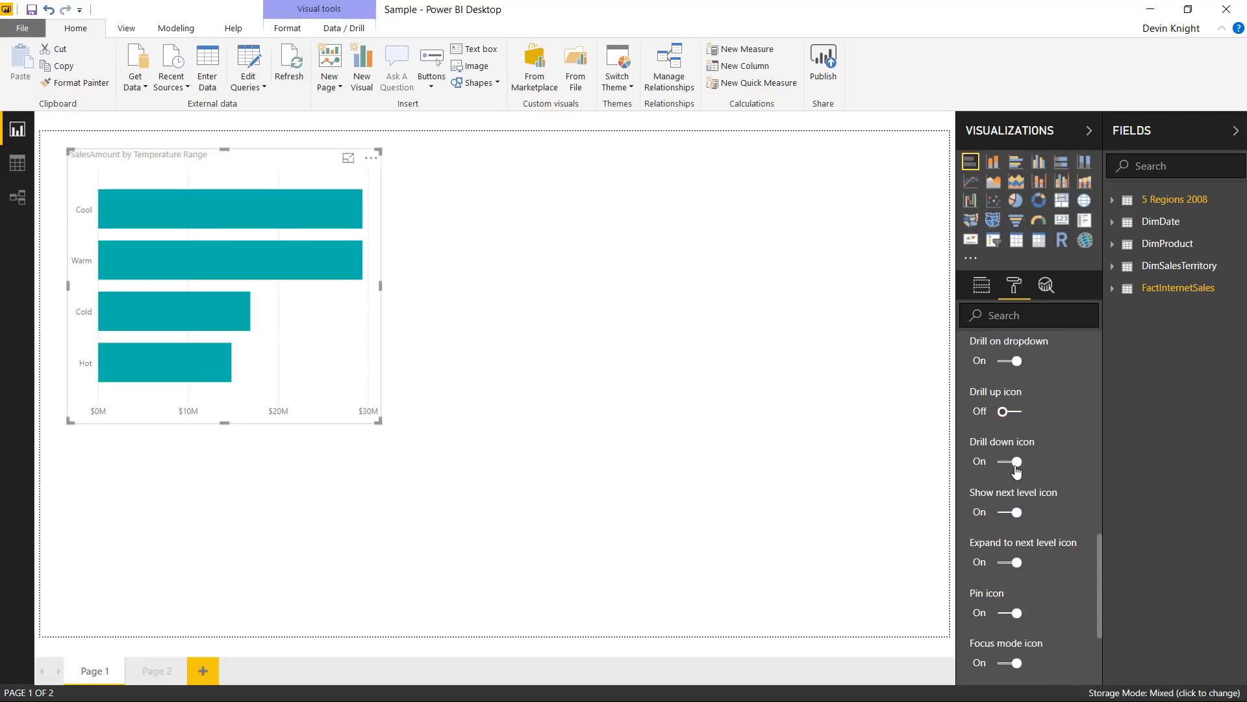
left_click(1014, 462)
left_click(1012, 412)
Set the chart's visual header border and icon color to yellow.
scroll(1073, 463, "up", 6)
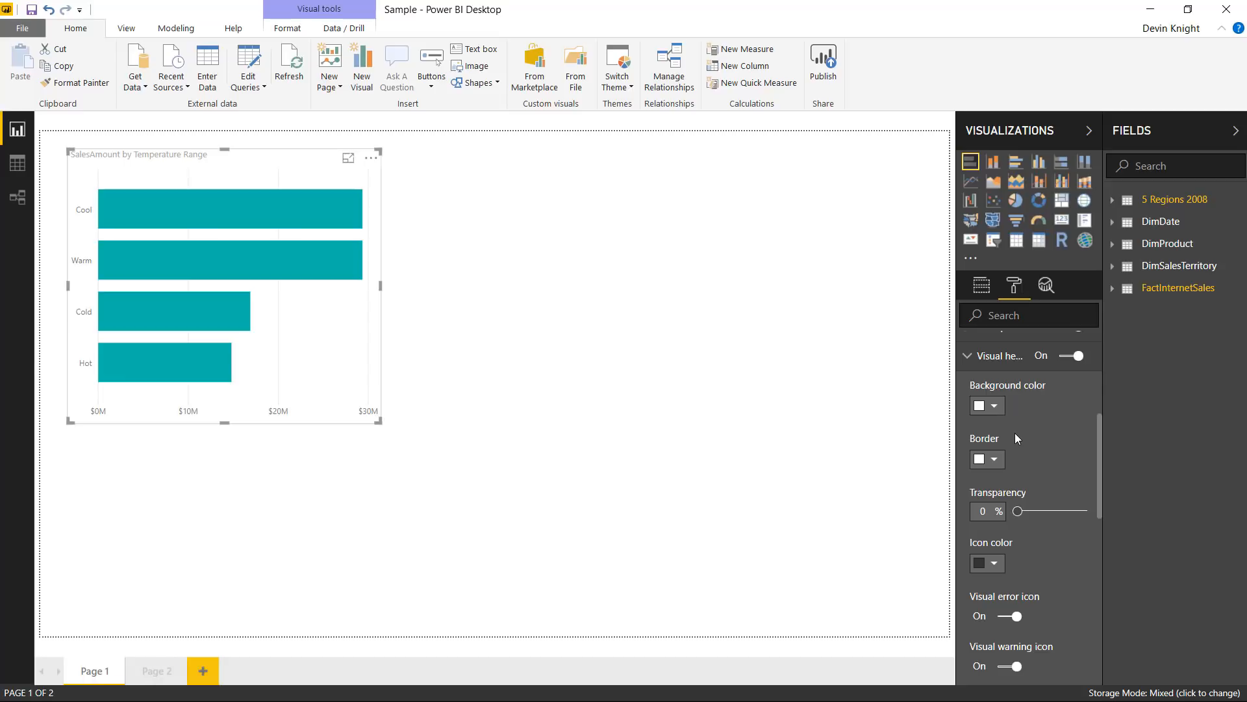
left_click(995, 459)
left_click(1047, 390)
left_click(998, 566)
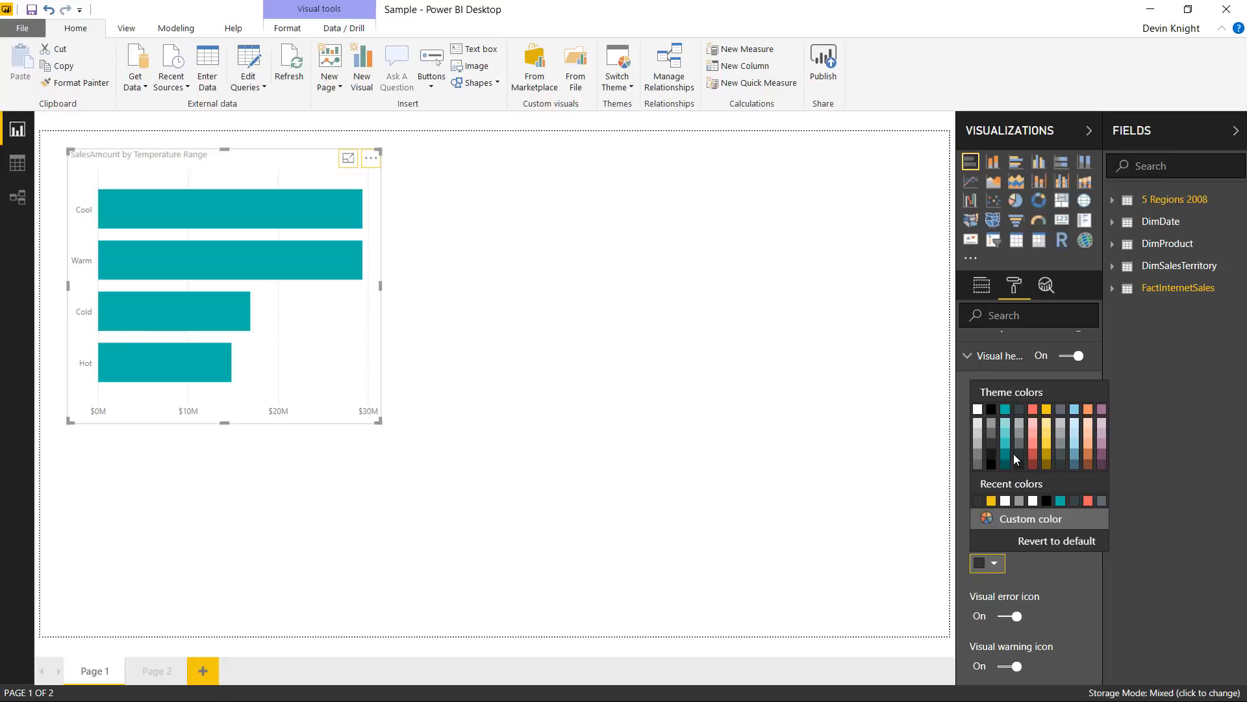
left_click(1044, 419)
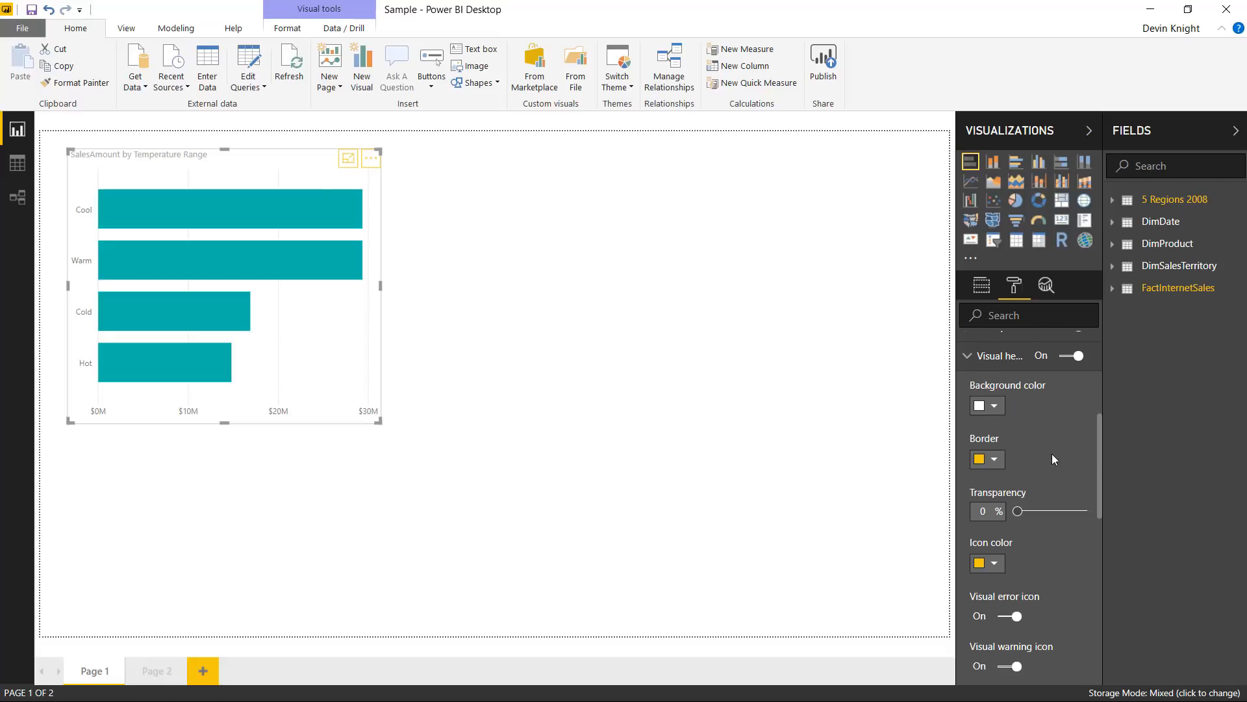
Revert the chart's visual header formatting to default and deselect the chart.
scroll(1052, 455, "down", 4)
scroll(1050, 465, "down", 5)
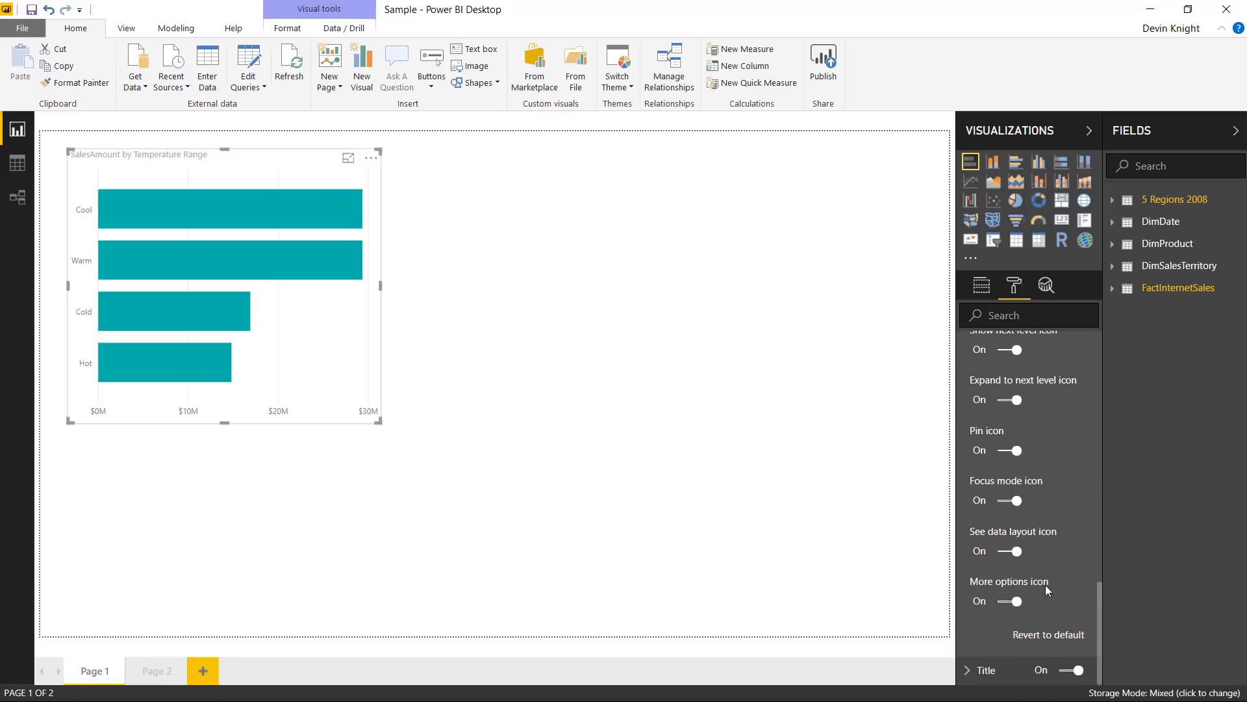
scroll(1046, 446, "up", 4)
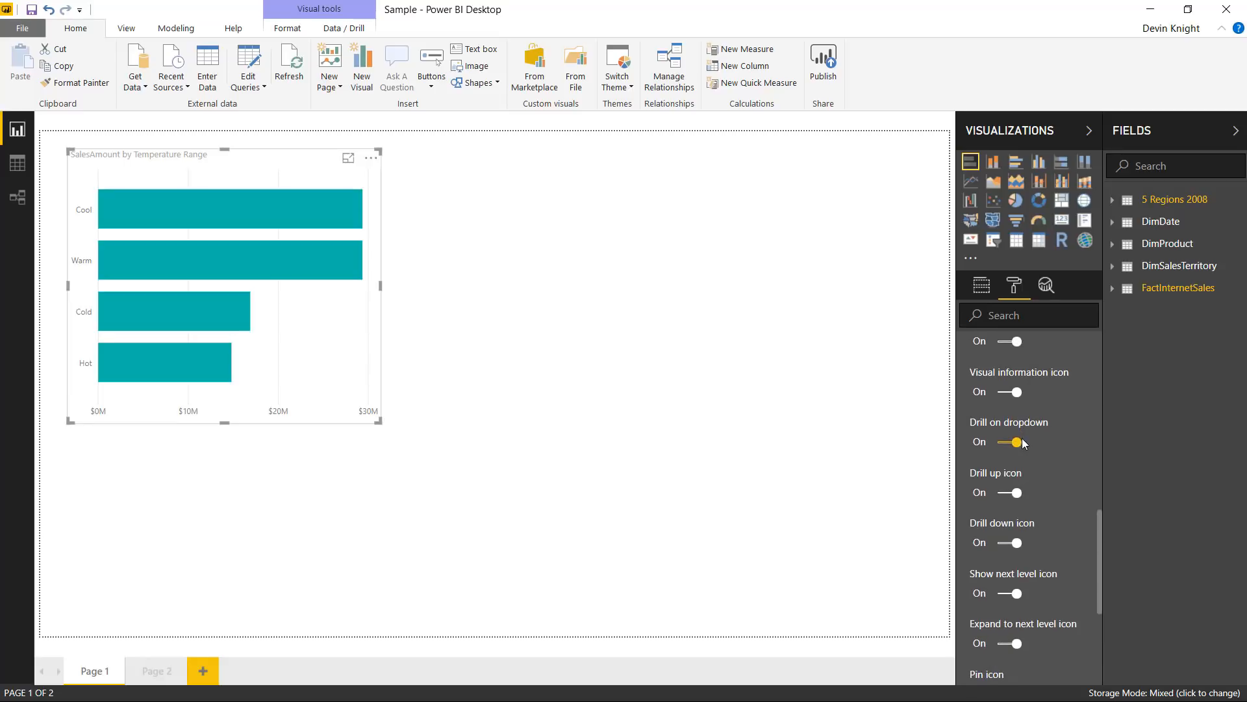
scroll(1023, 442, "up", 6)
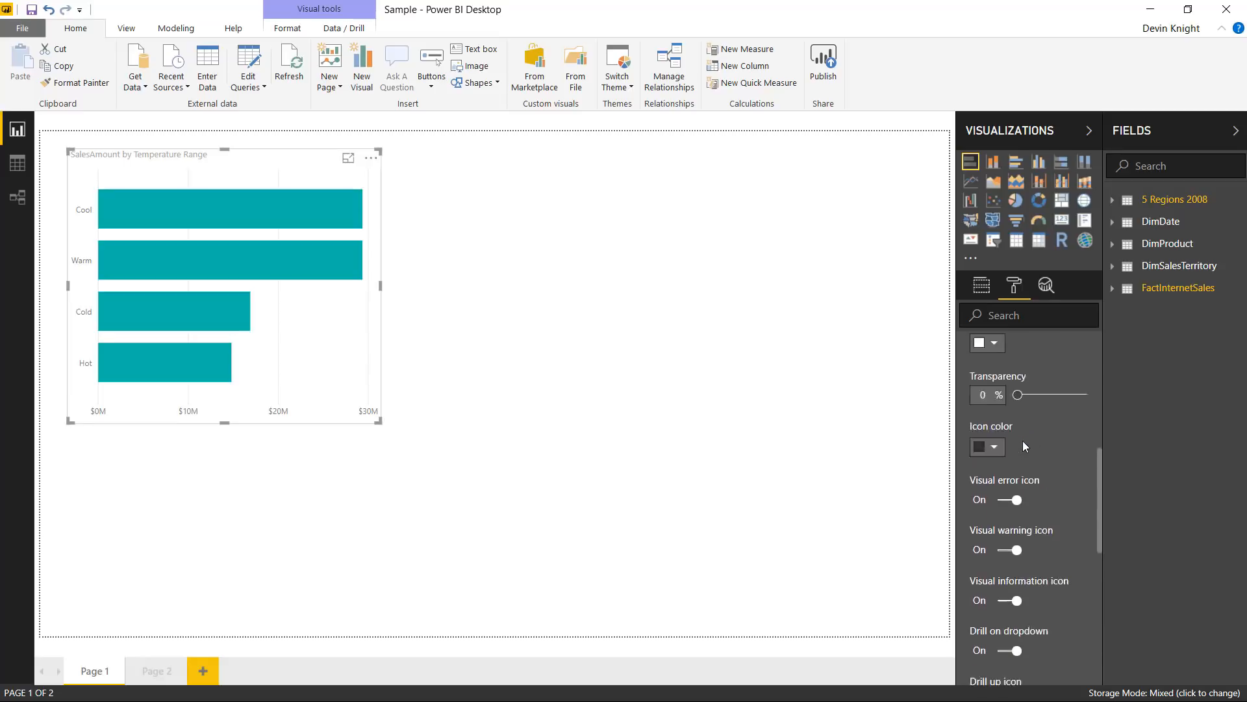
left_click(543, 311)
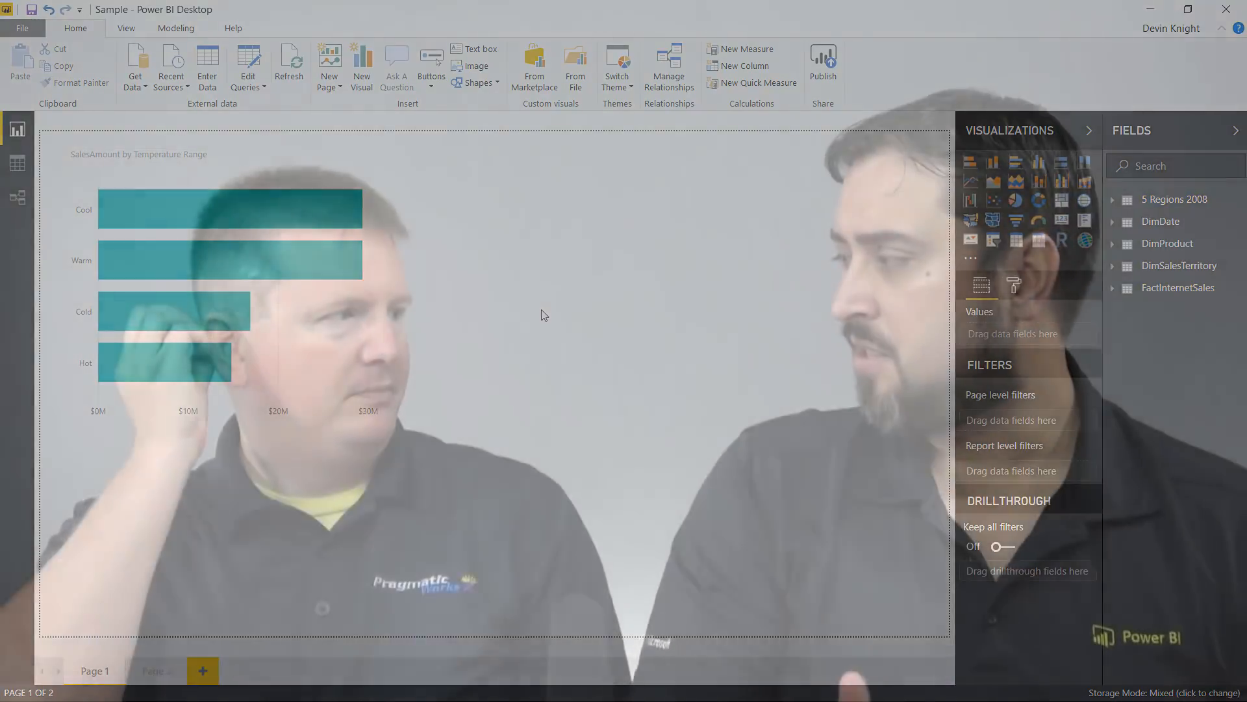
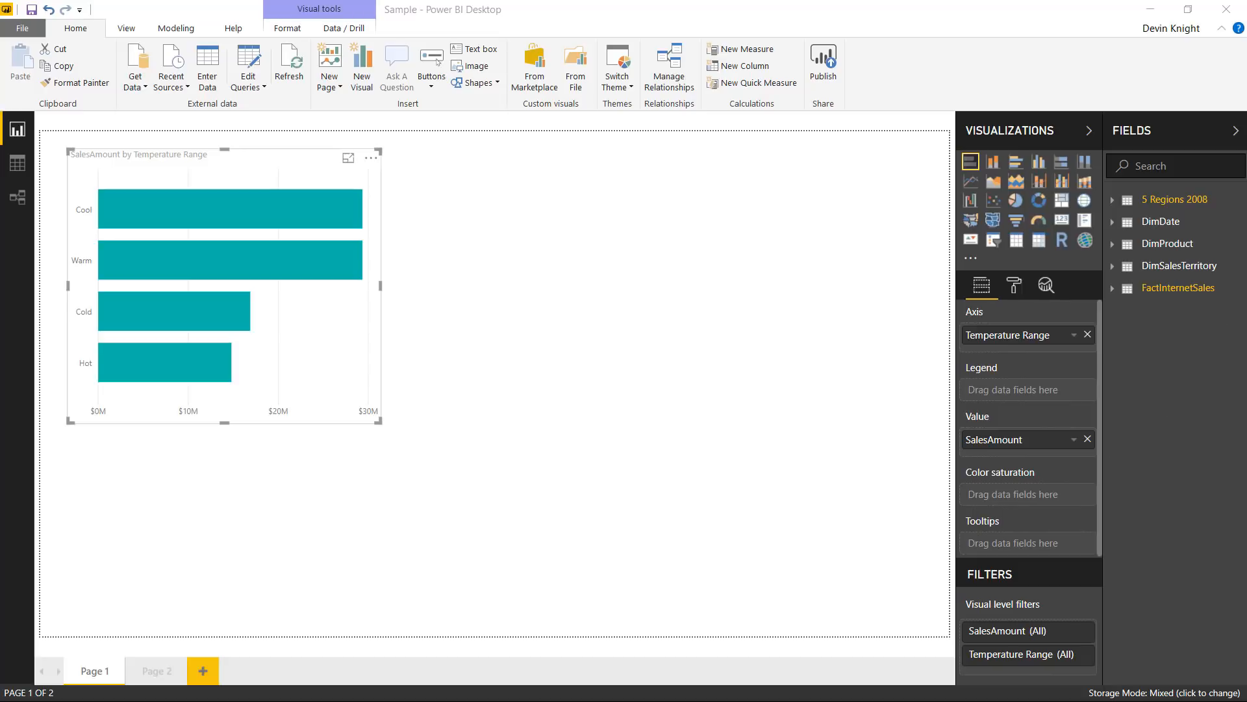
Add the image pbb0.jpg as the wallpaper of Page 1.
left_click(468, 234)
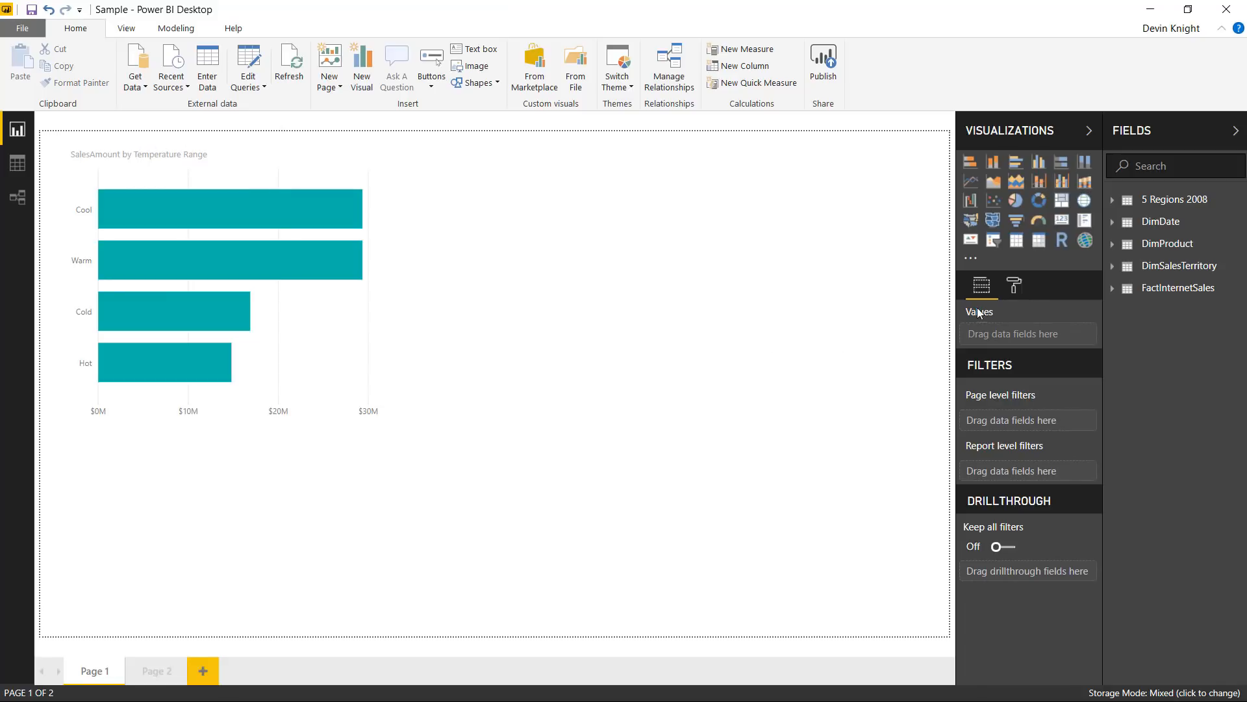
left_click(1013, 291)
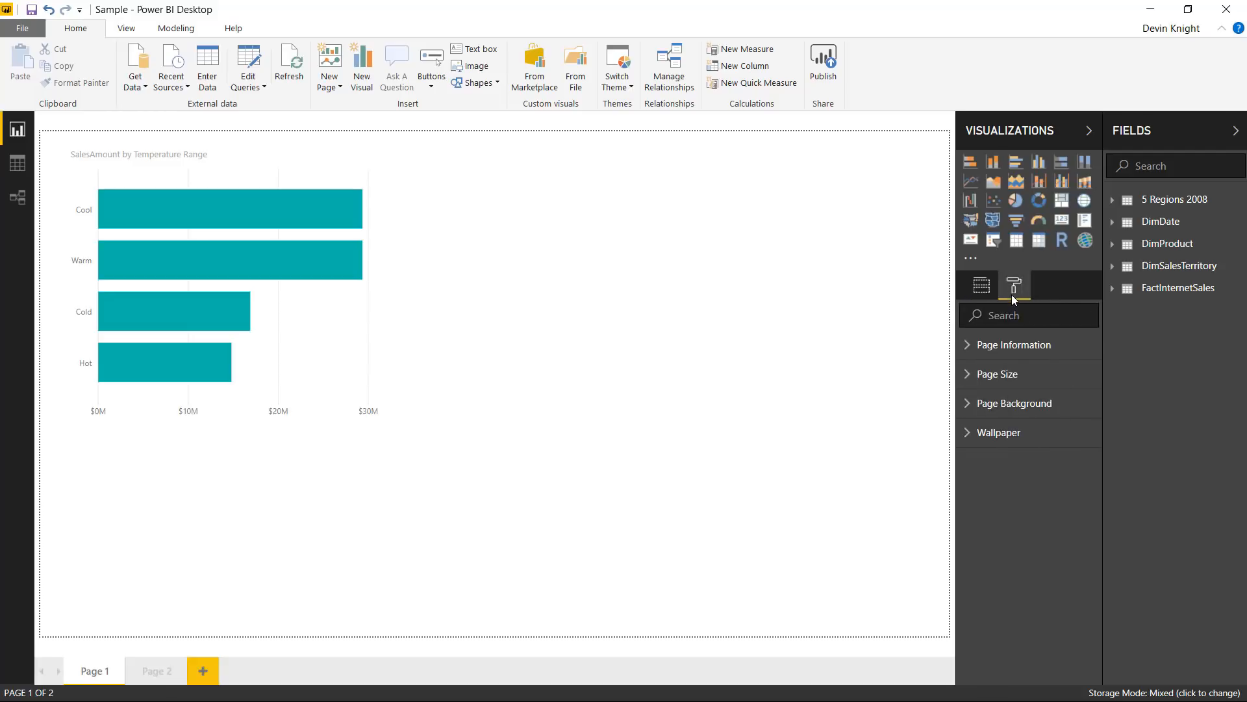
left_click(988, 442)
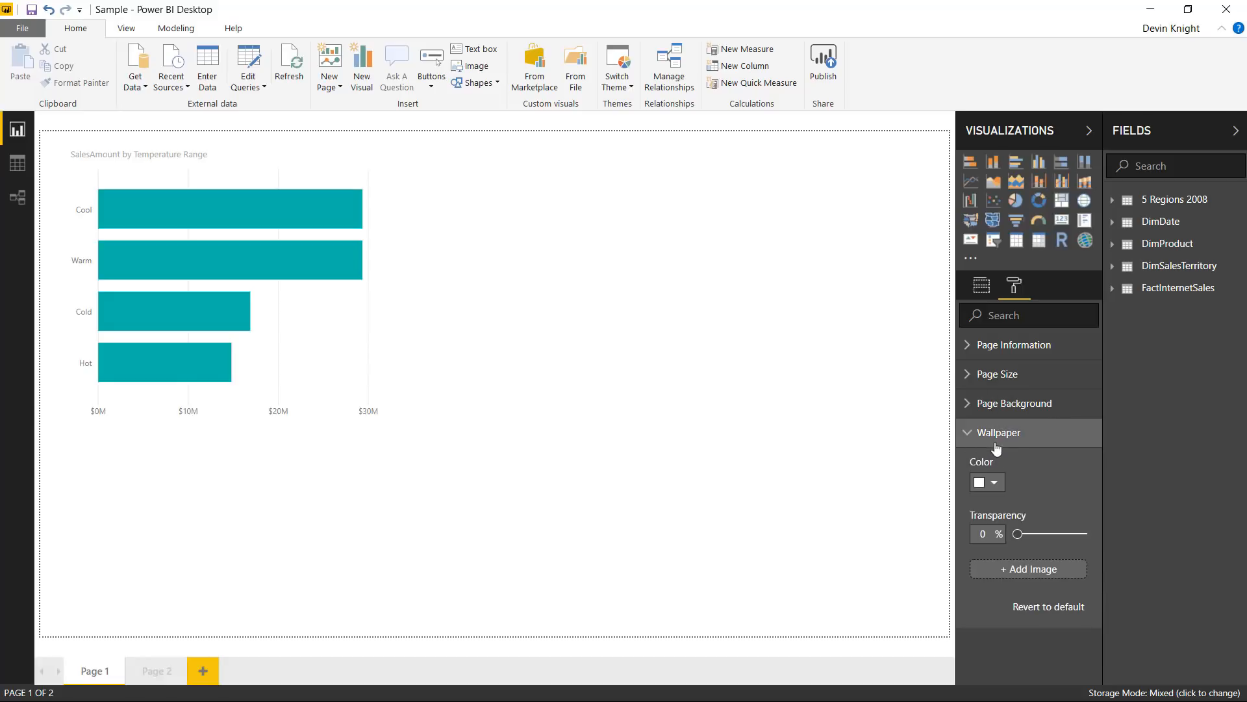
left_click(1024, 572)
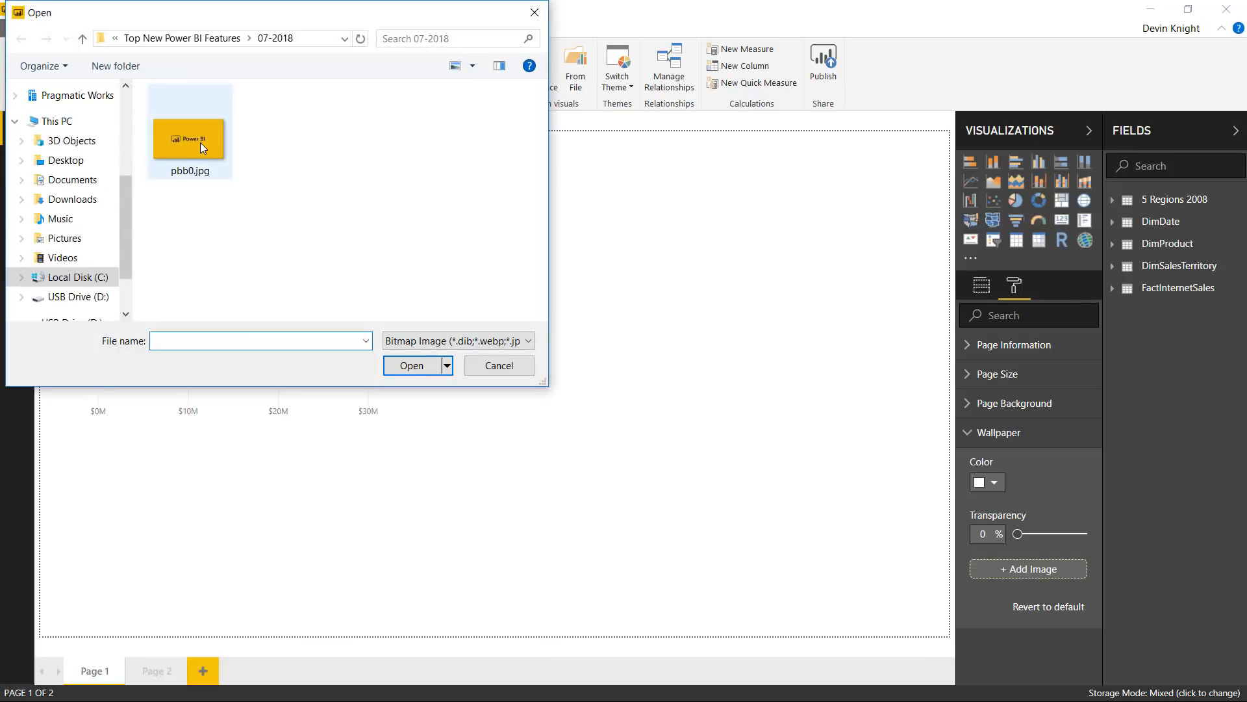
left_click(200, 143)
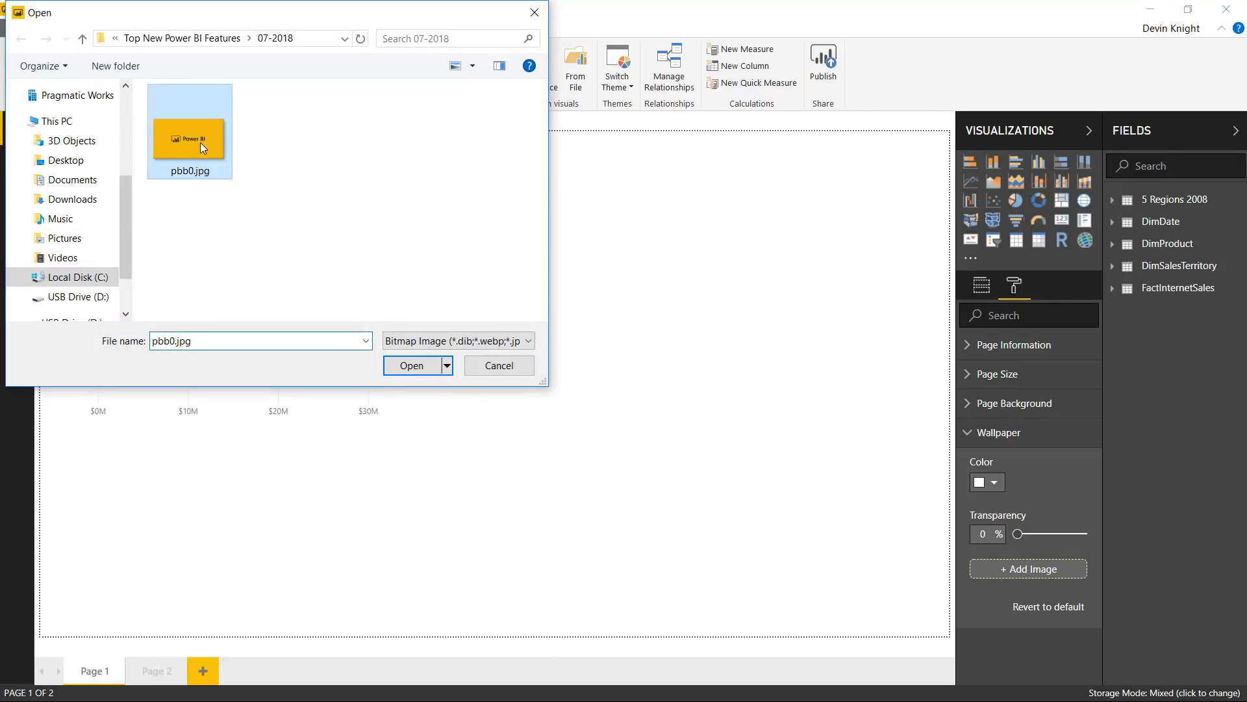
left_click(413, 366)
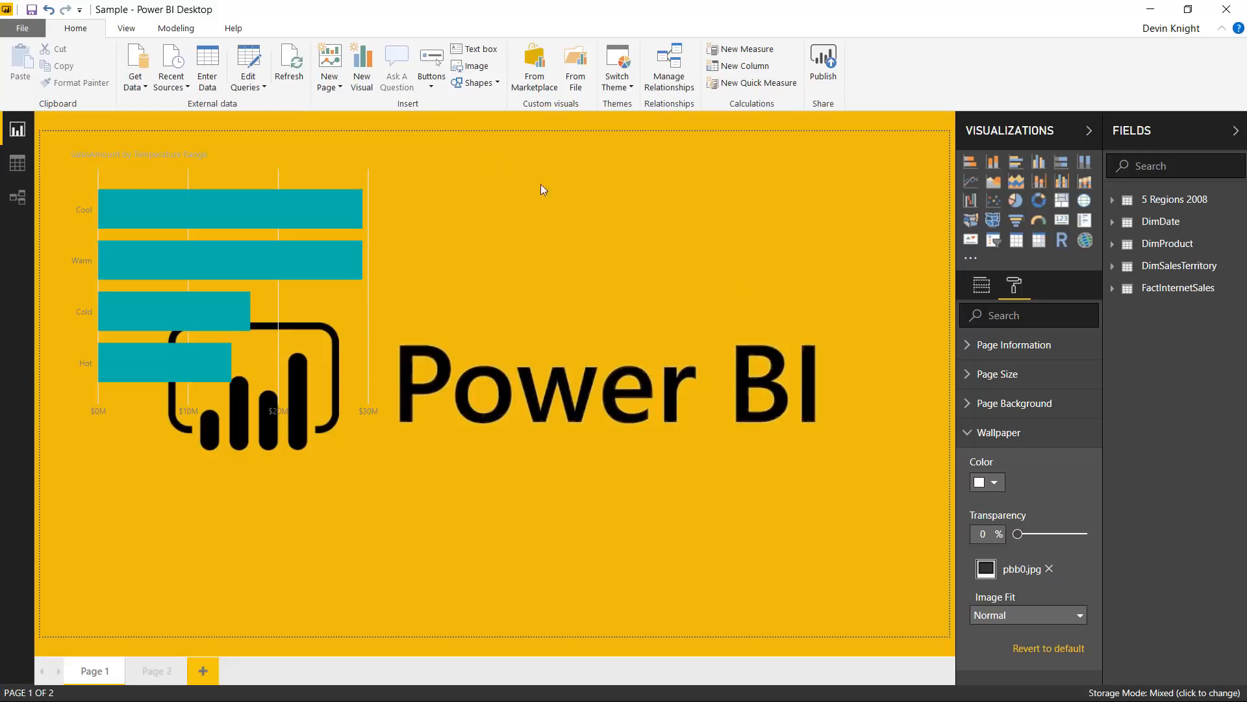
Set the wallpaper's image fit to Fit, try Fill, and return it to Fit.
mouse_move(1018, 534)
left_mouse_down()
mouse_move(1044, 537)
mouse_move(1015, 541)
left_mouse_up()
left_click(1076, 617)
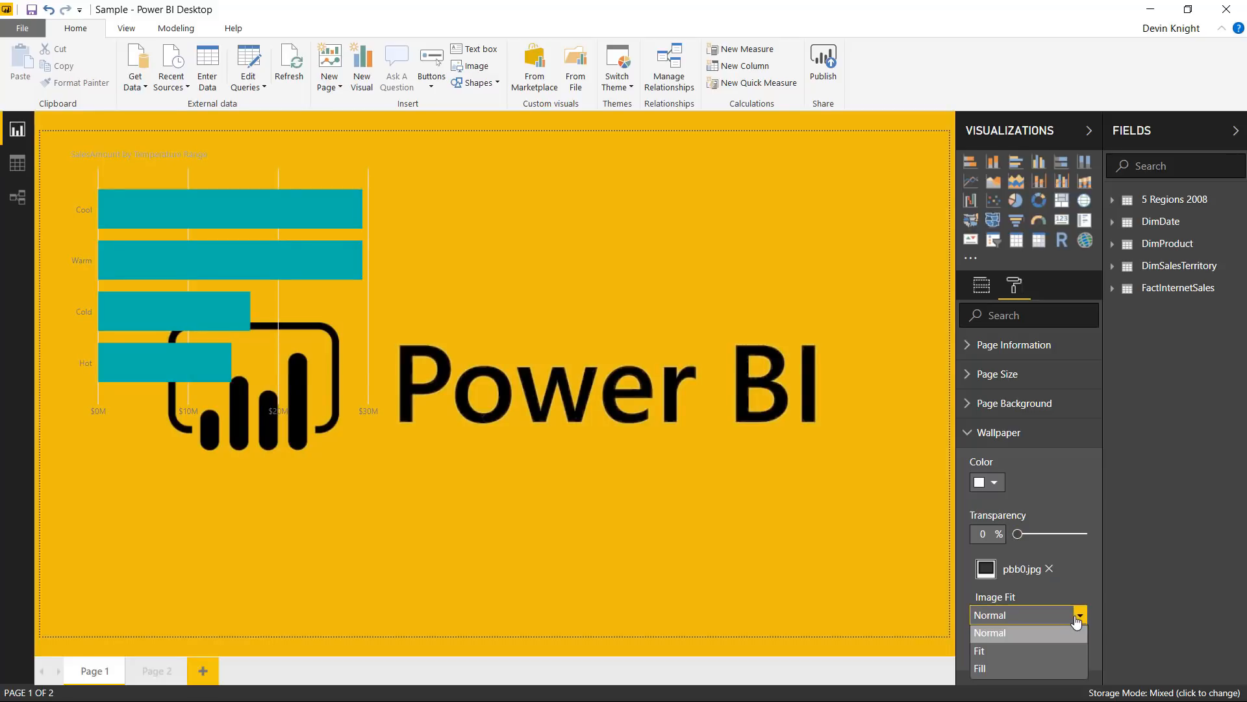
left_click(1048, 651)
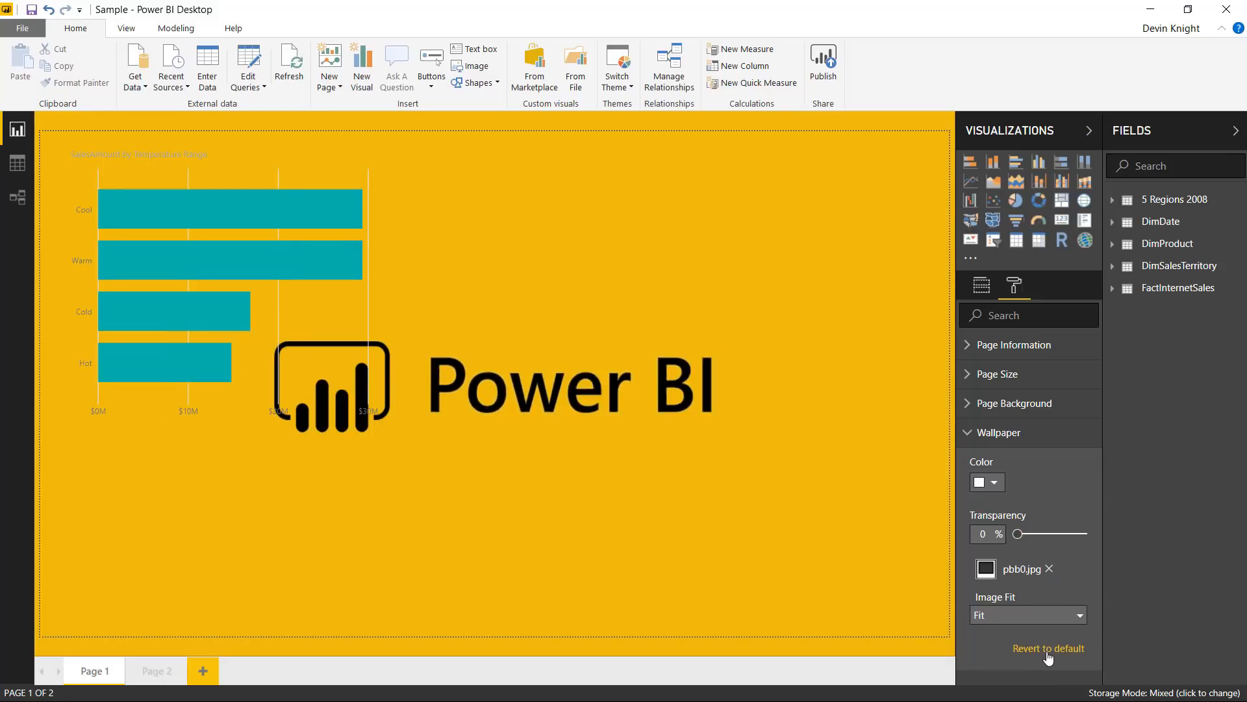
left_click(1047, 616)
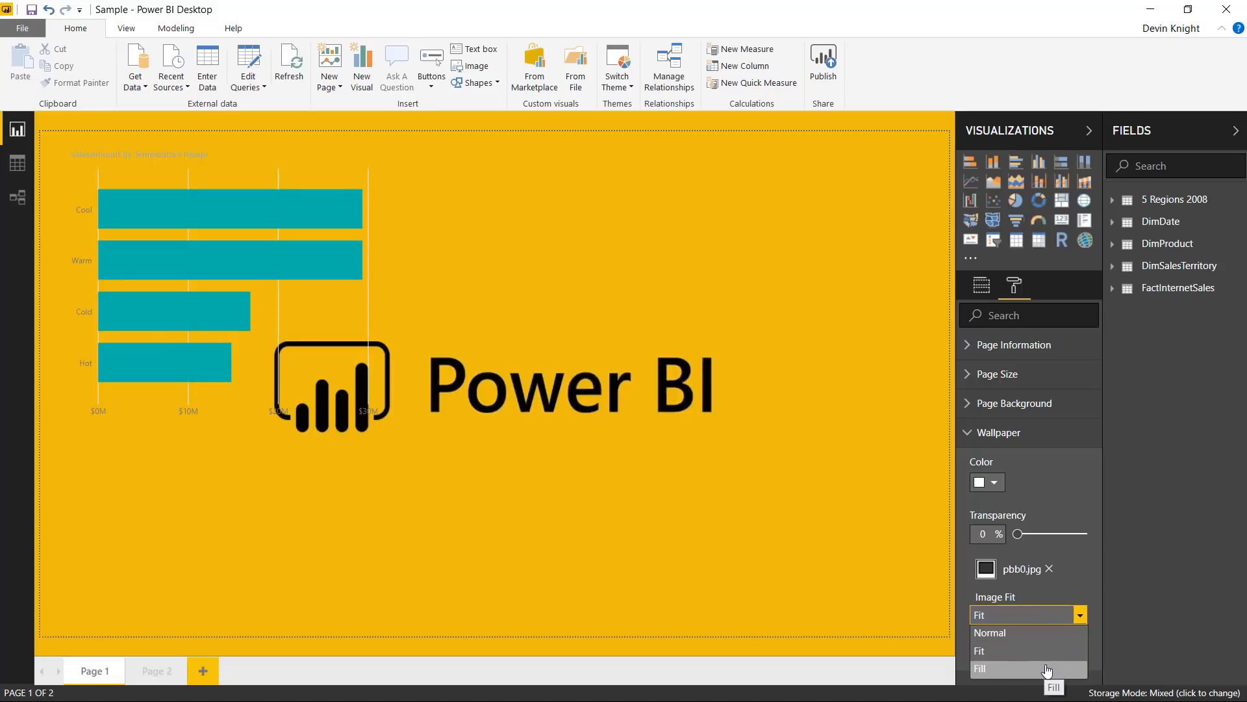
left_click(1047, 669)
left_click(1059, 616)
left_click(1059, 651)
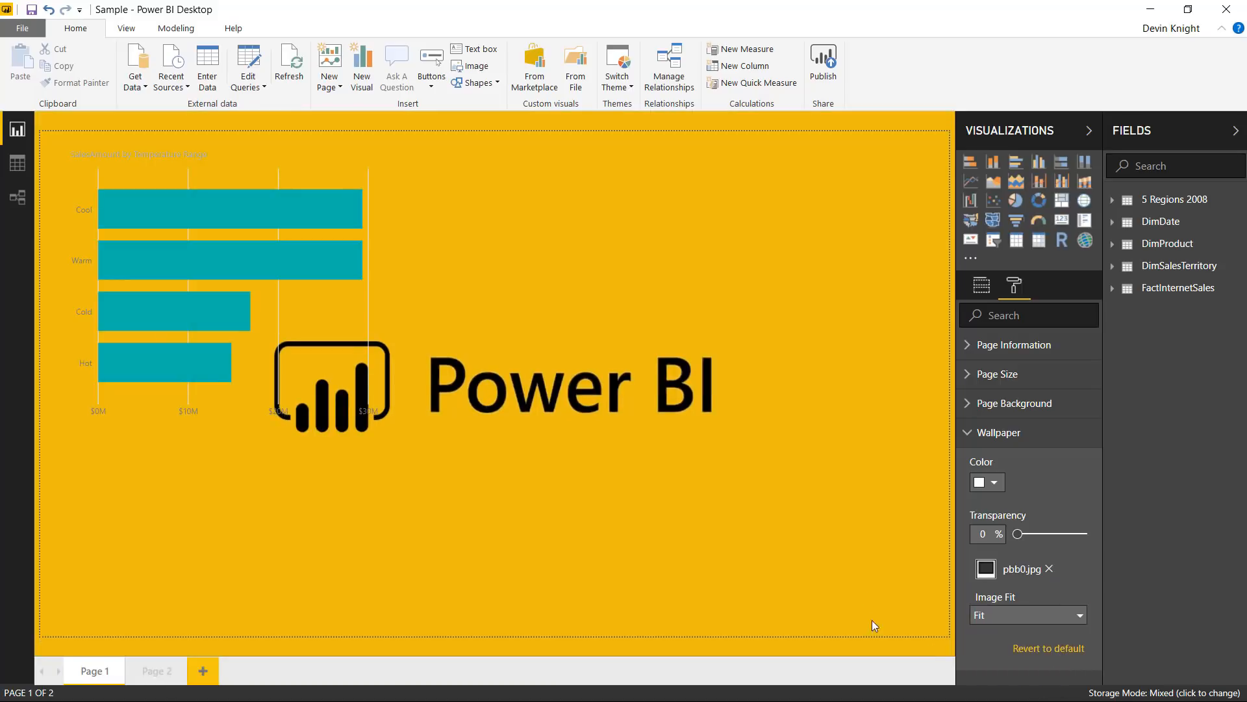
Try adjusting the page background's transparency and return it to 100%.
left_click(968, 434)
left_click(968, 405)
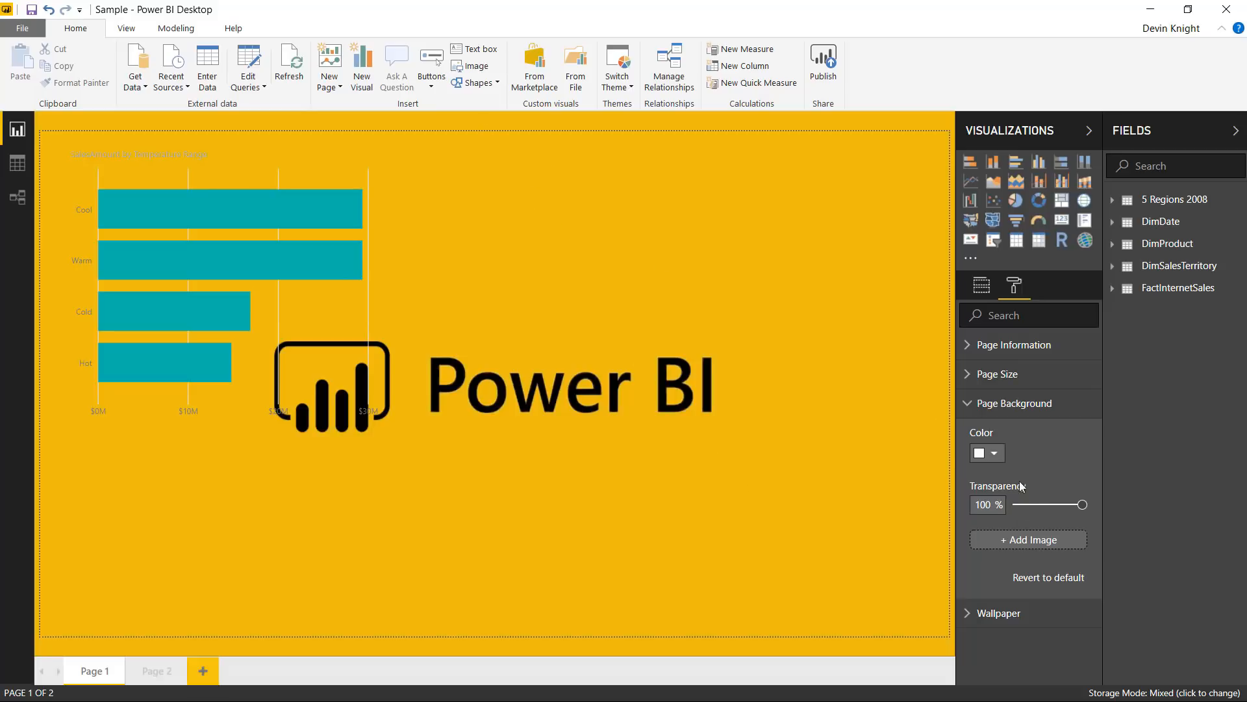
mouse_move(1078, 505)
left_mouse_down()
mouse_move(1020, 511)
mouse_move(1098, 513)
left_mouse_up()
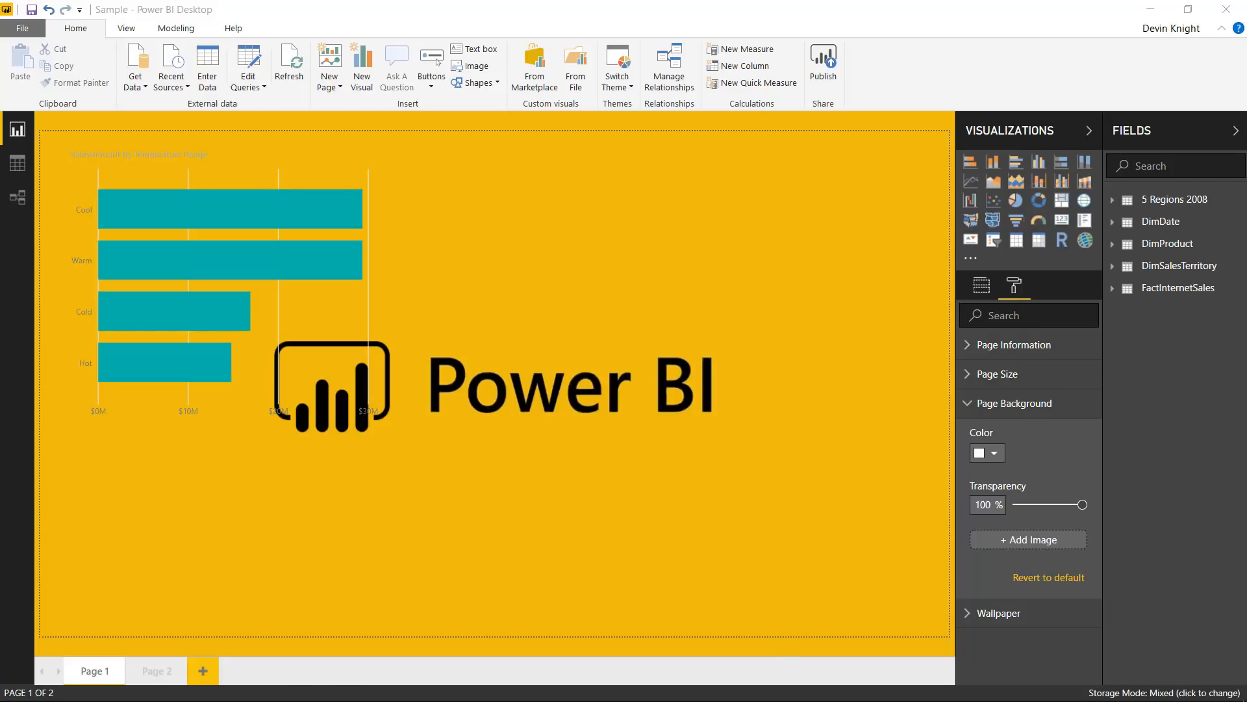
Switch to the browser to examine the published test report's page background over its wallpaper, and return to Power BI Desktop.
key("super")
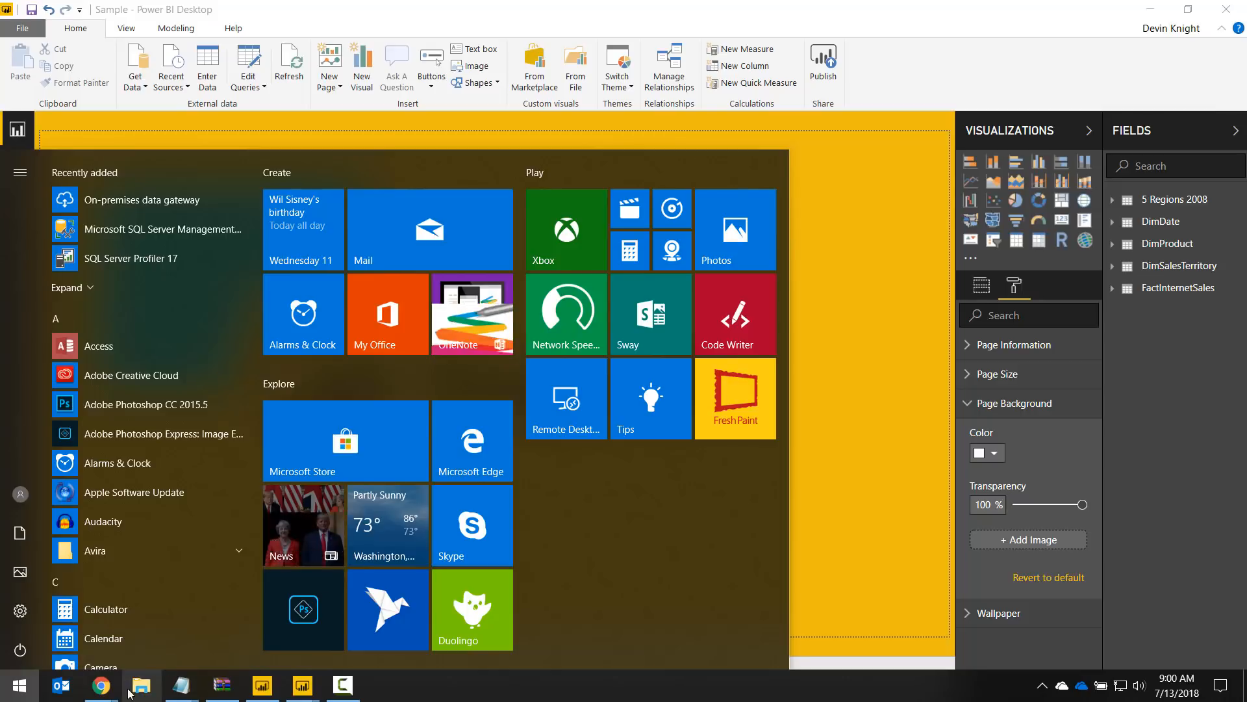
left_click(404, 598)
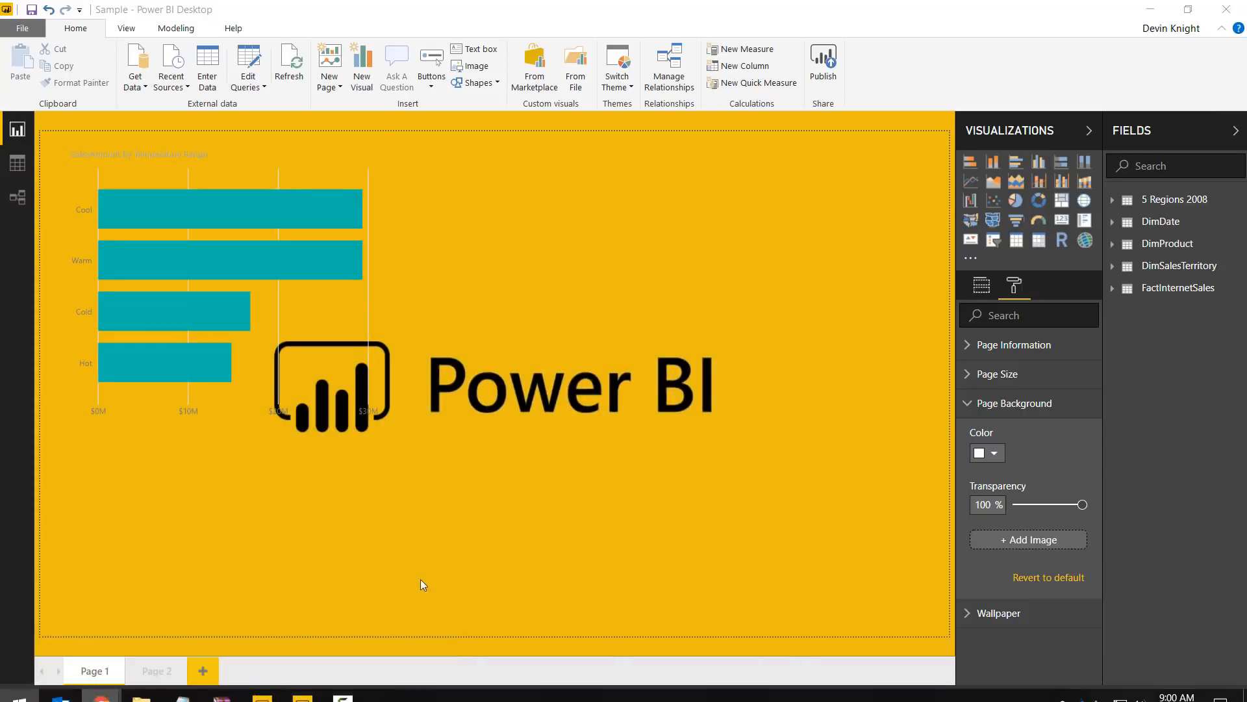
left_click_drag(1246, 13, 1127, 488)
double_click(1127, 492)
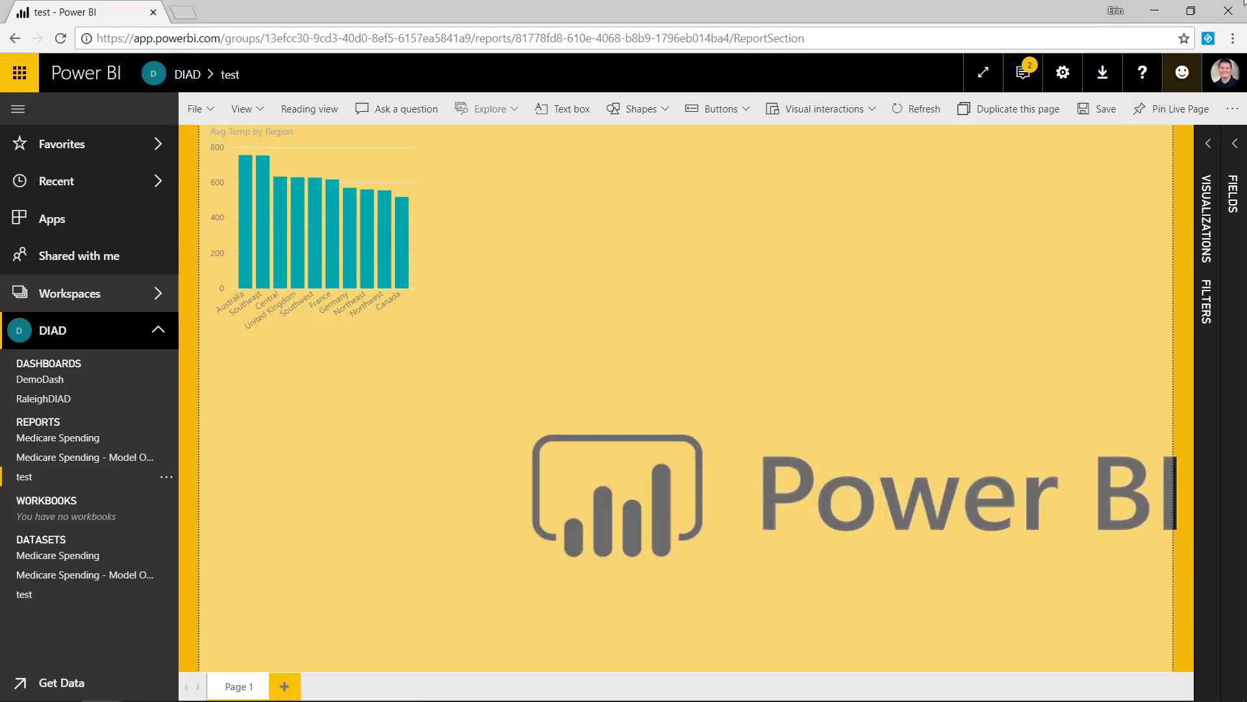
left_click(1154, 11)
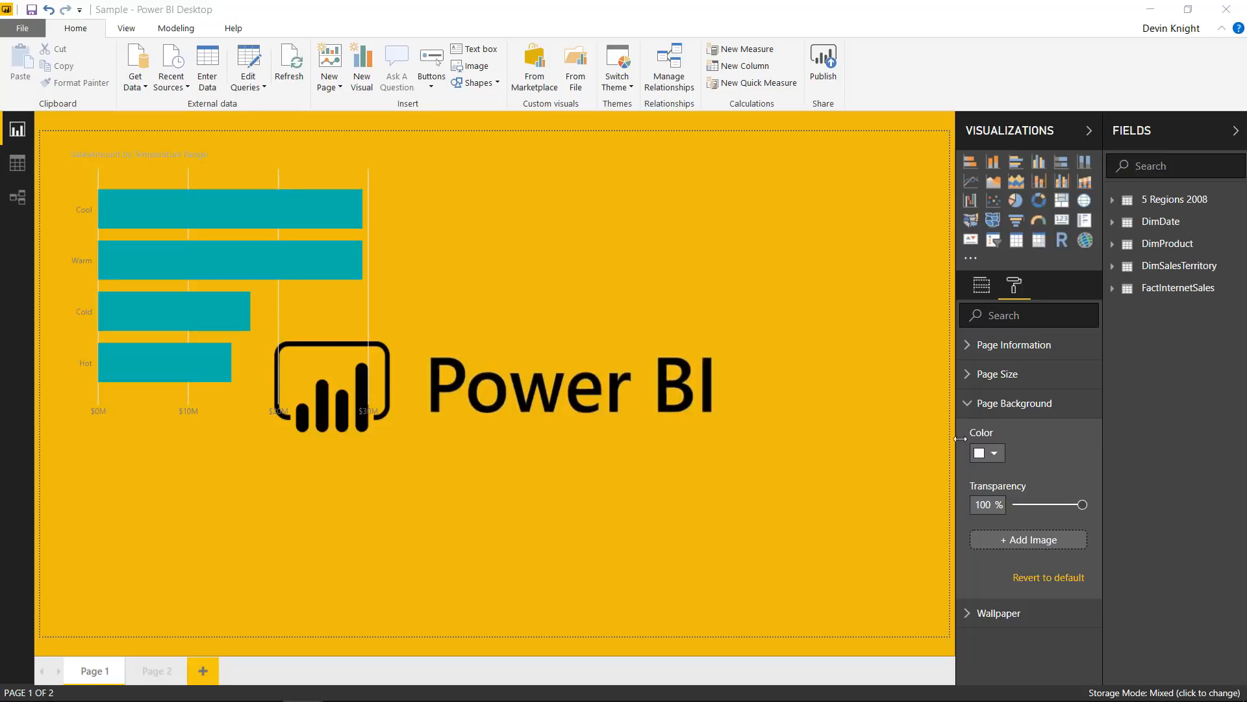
left_click(965, 404)
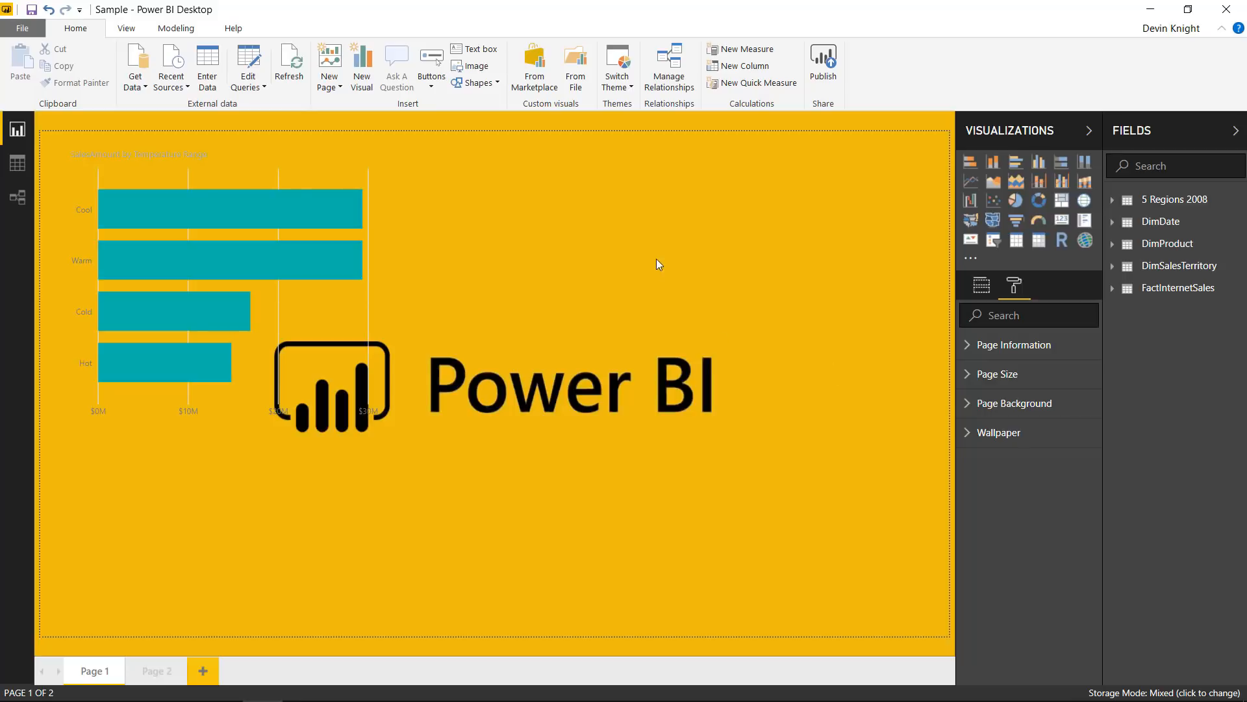
Add a table visual beside the bar chart on Page 1 with the SalesTerritoryCountry and SalesAmount fields.
left_click(1017, 251)
left_click_drag(263, 441, 732, 174)
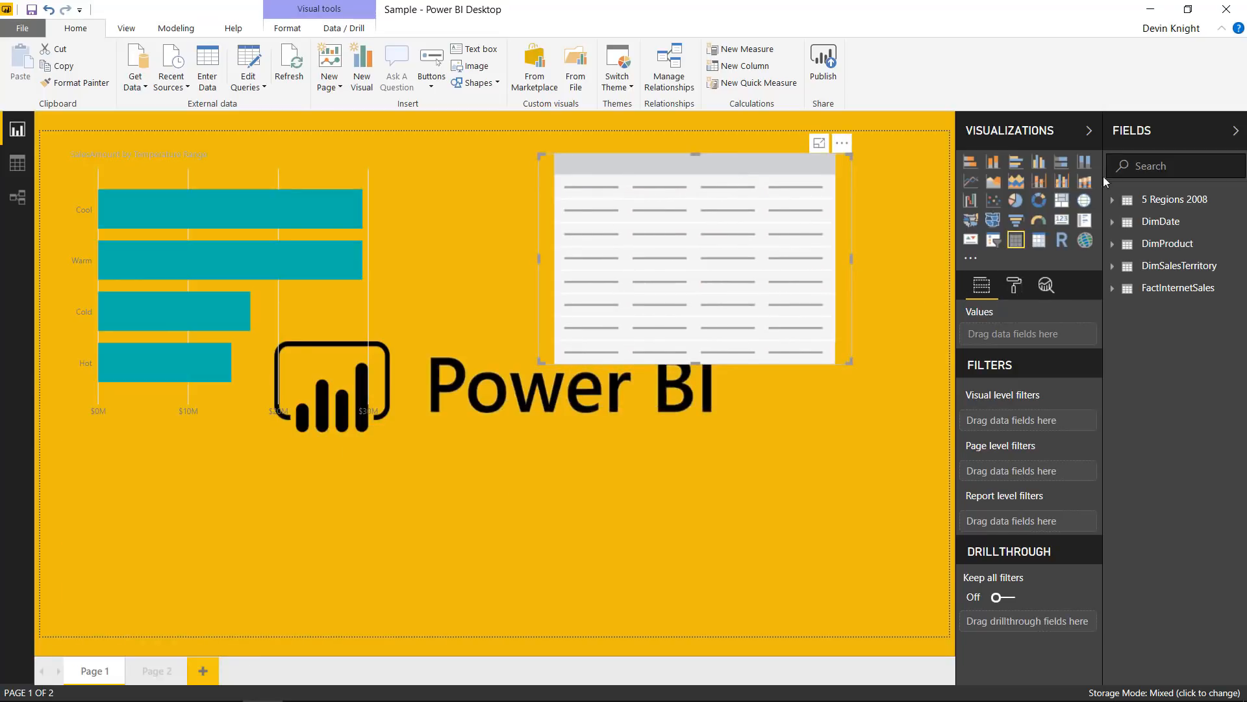
left_click(1144, 165)
type("country")
left_click(1136, 224)
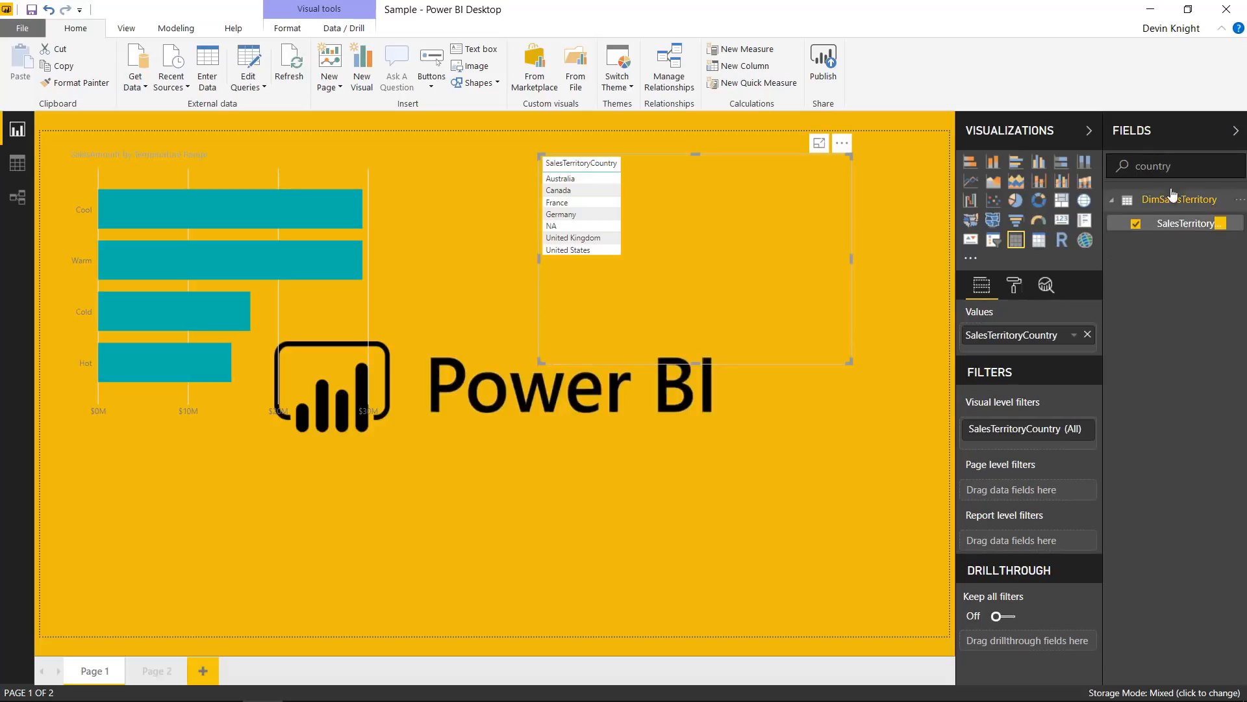
type("sales")
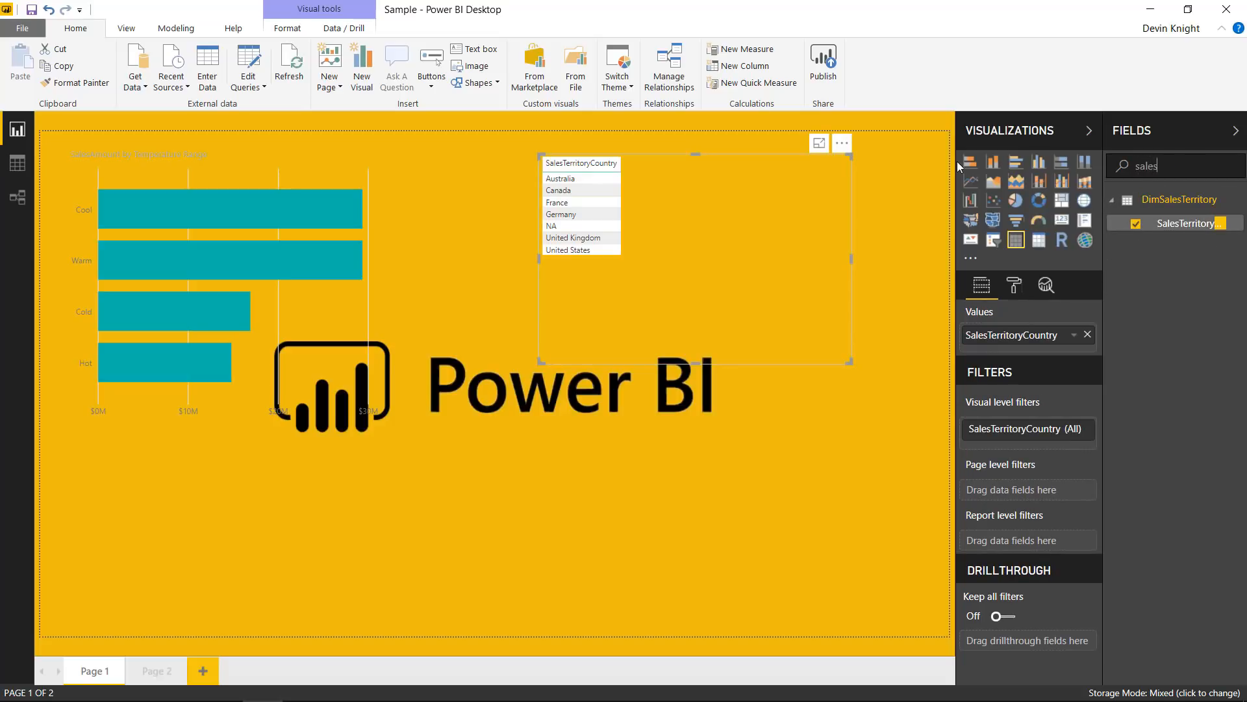
type("am")
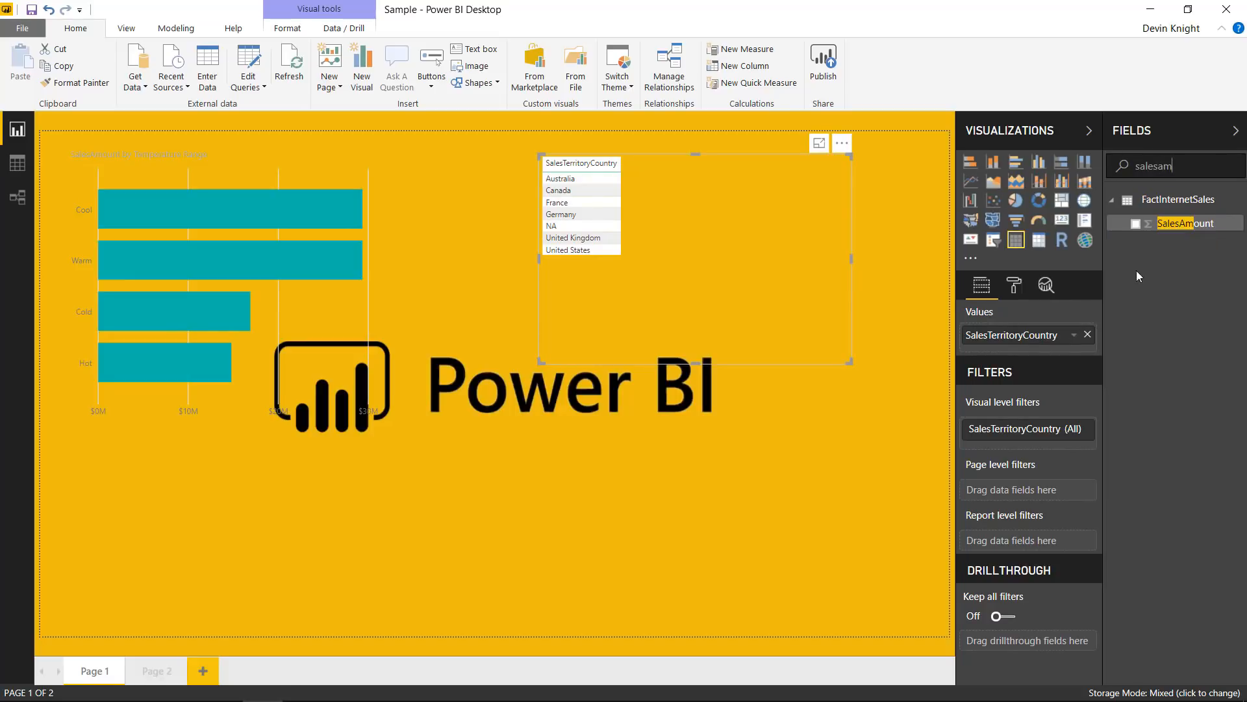
left_click(1136, 224)
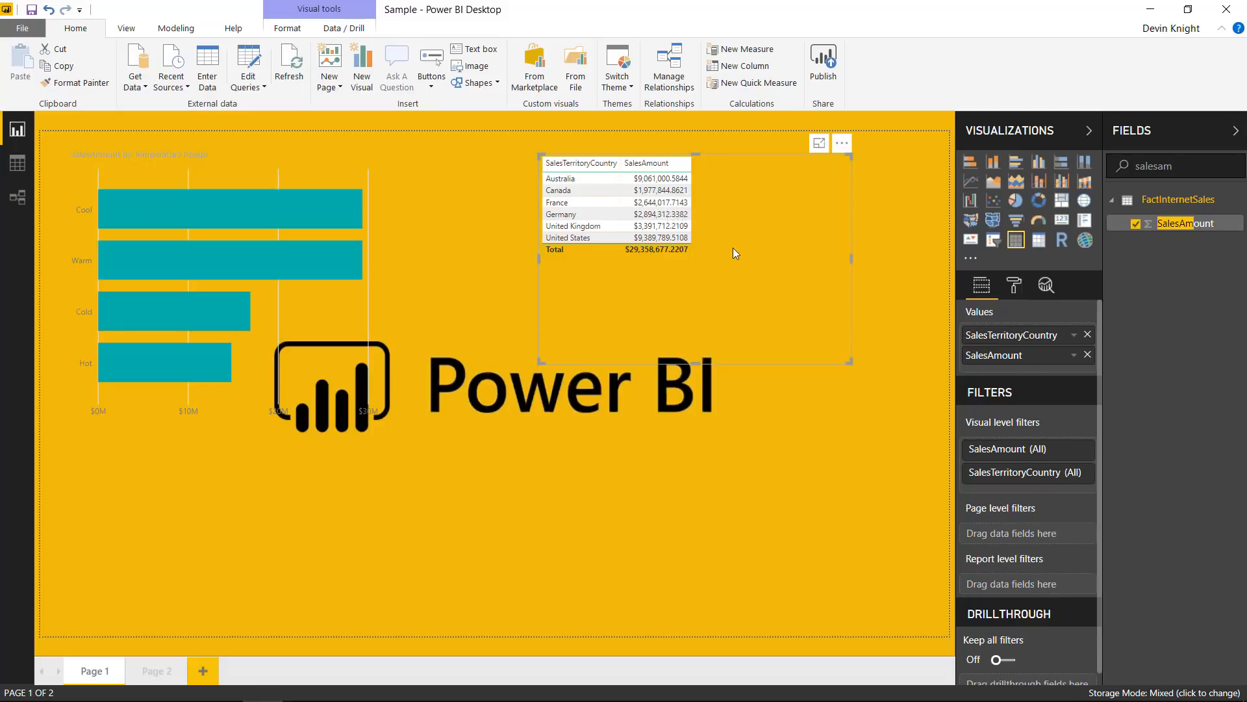
Turn on the tooltip for the table visual and preview it on the SalesAmount values.
left_click(1015, 286)
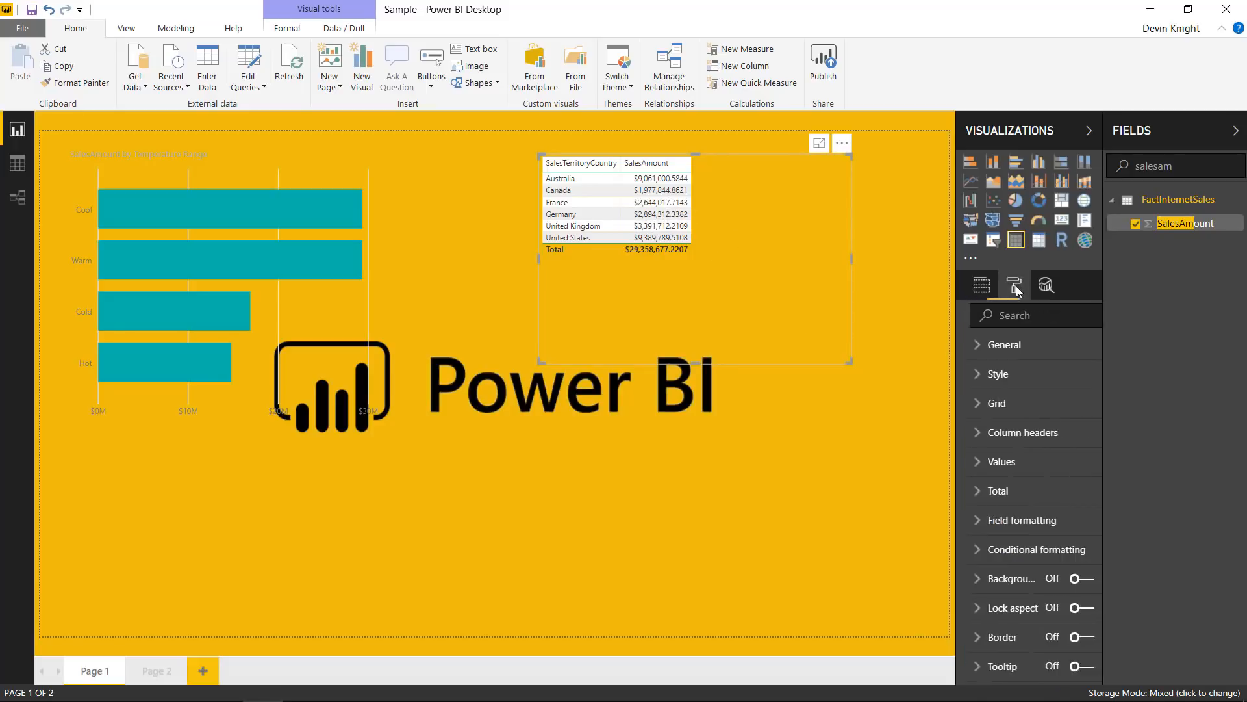
scroll(1035, 455, "down", 2)
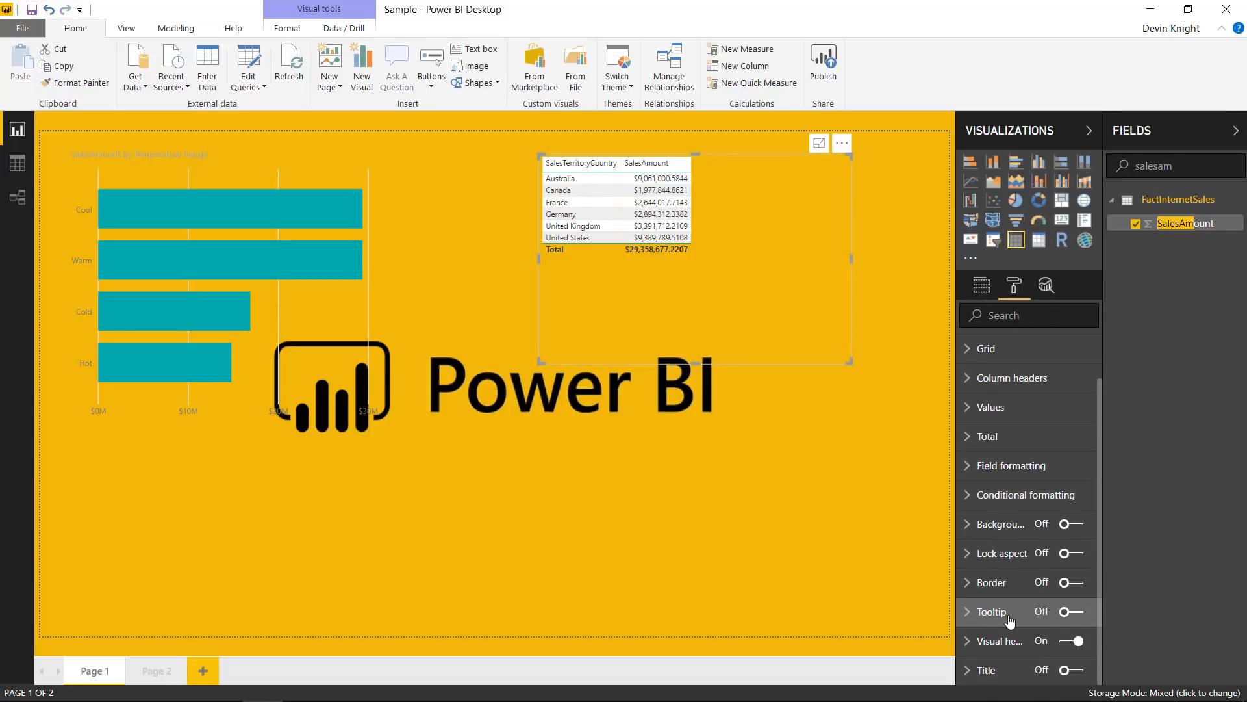
left_click(1072, 612)
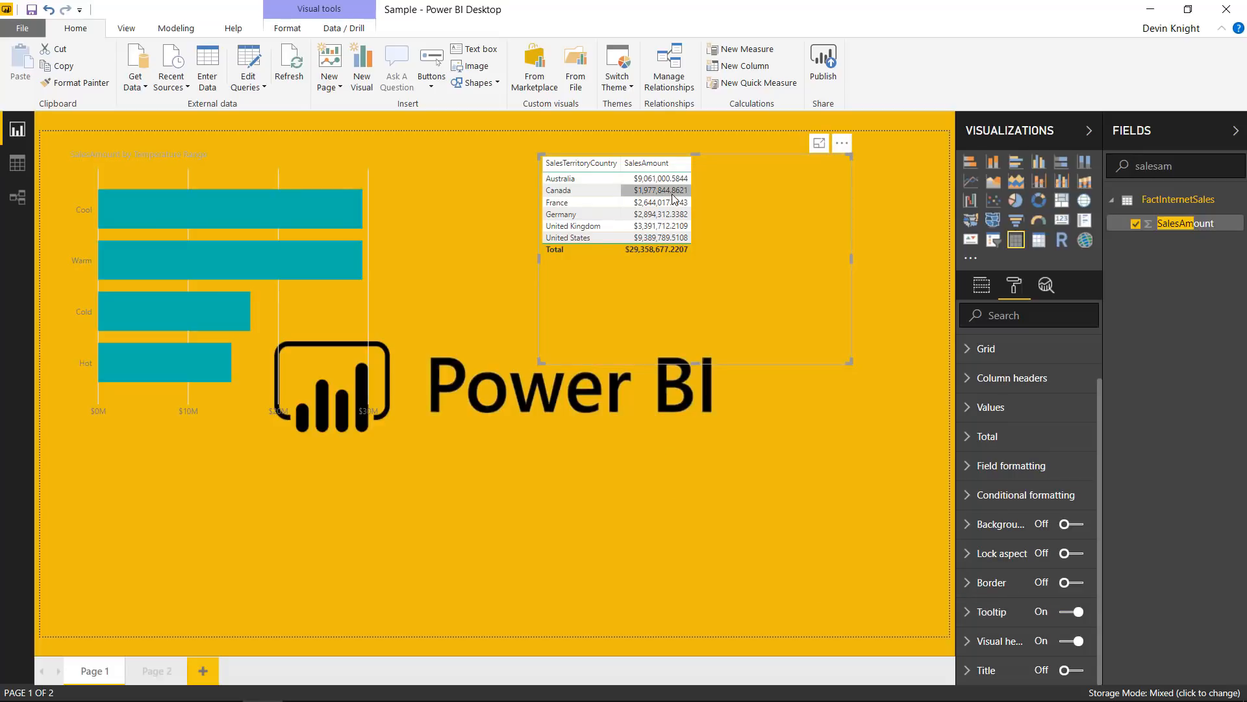
mouse_move(673, 197)
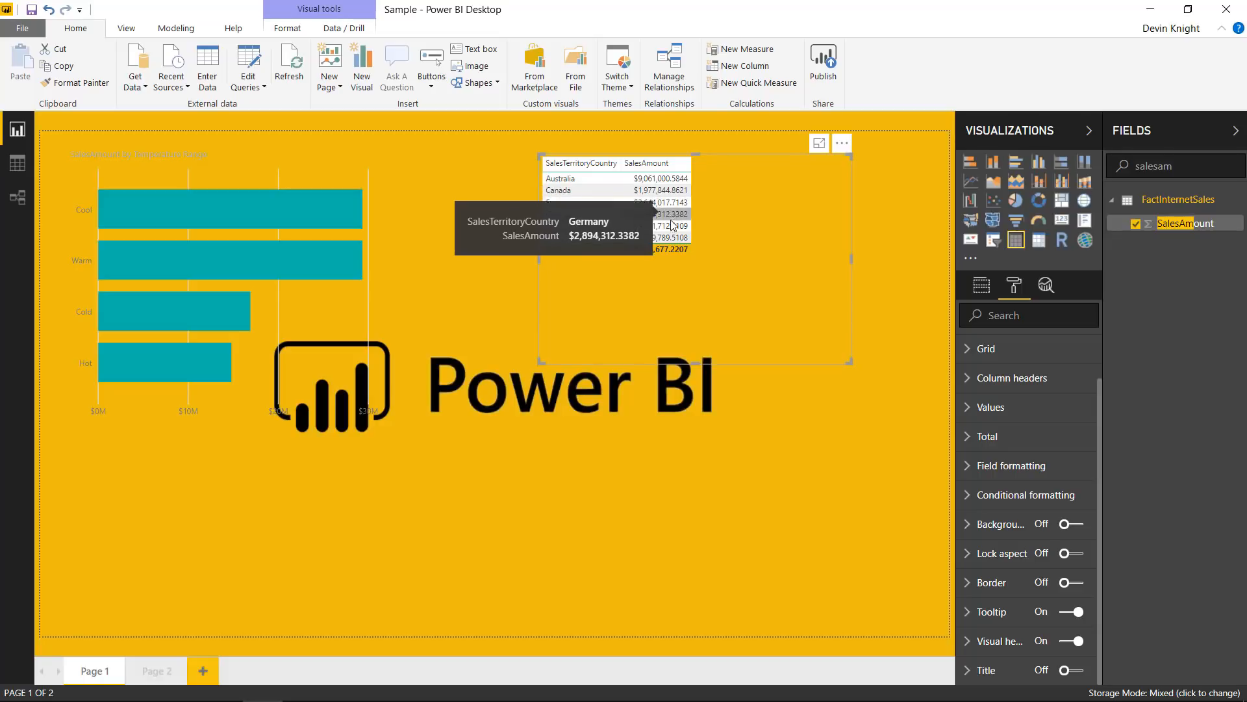
Review the table's field settings and the tooltip page layout on Page 2, and return to Page 1.
left_click(988, 291)
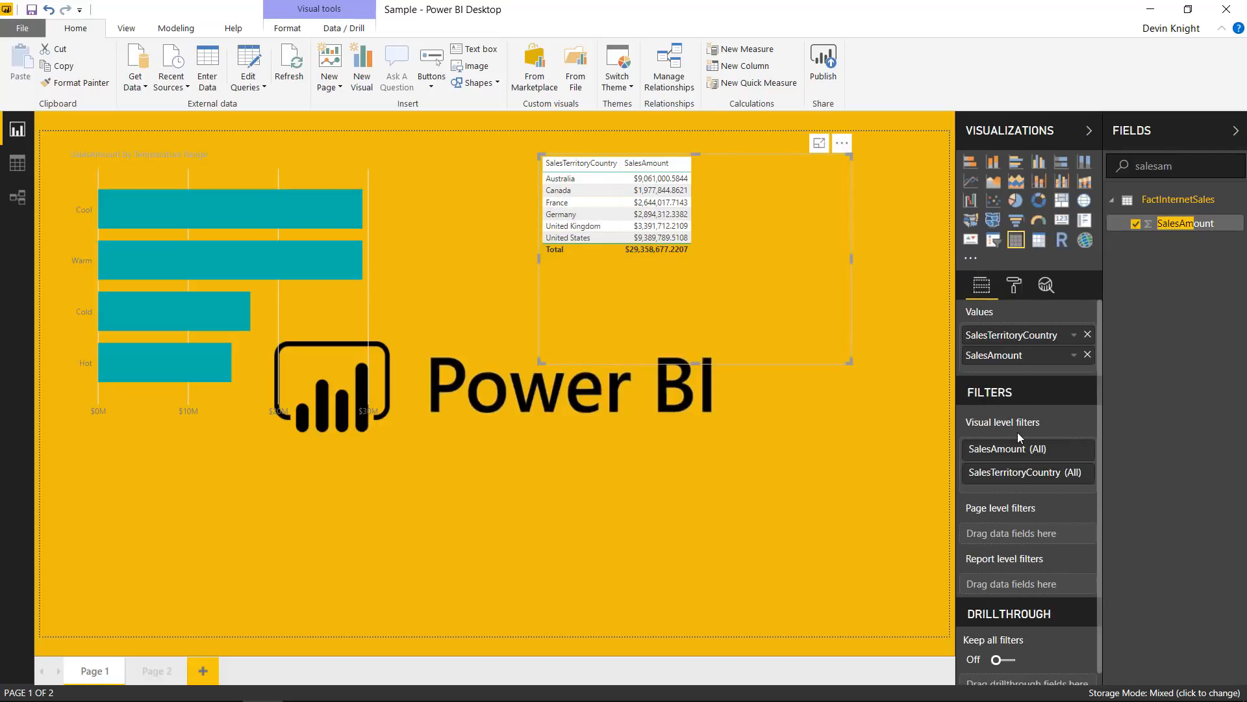
left_click(1014, 286)
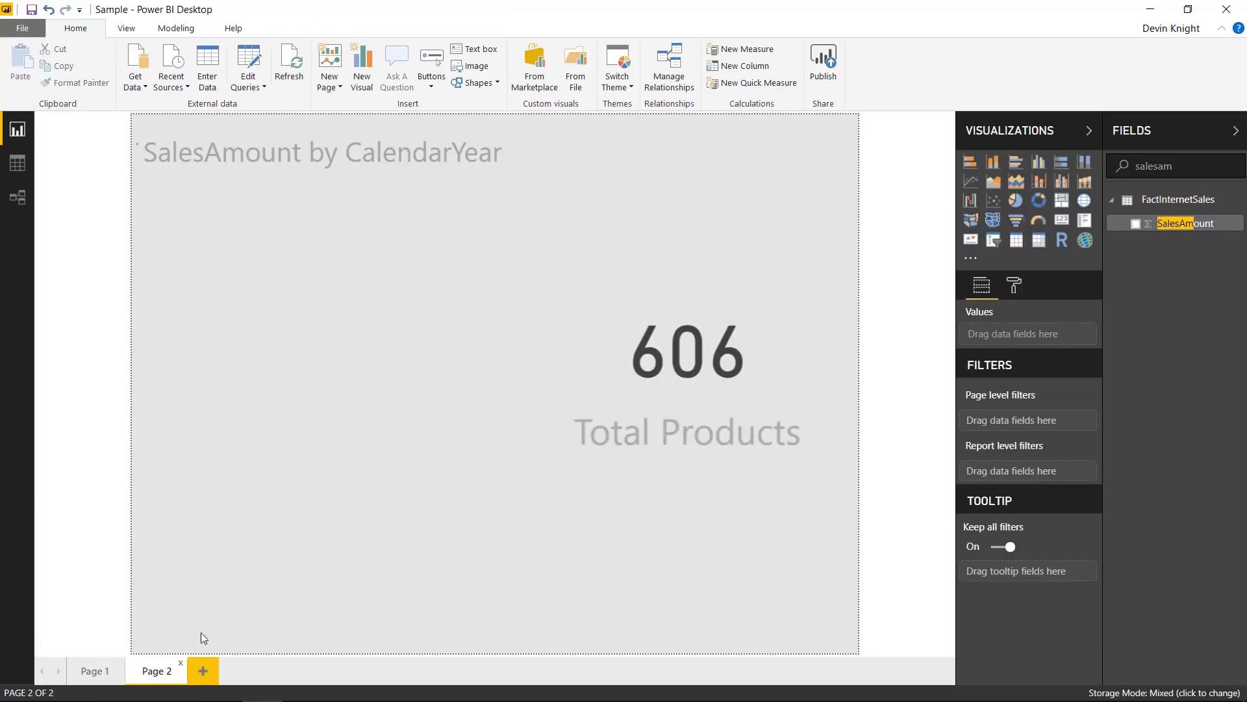
left_click(157, 672)
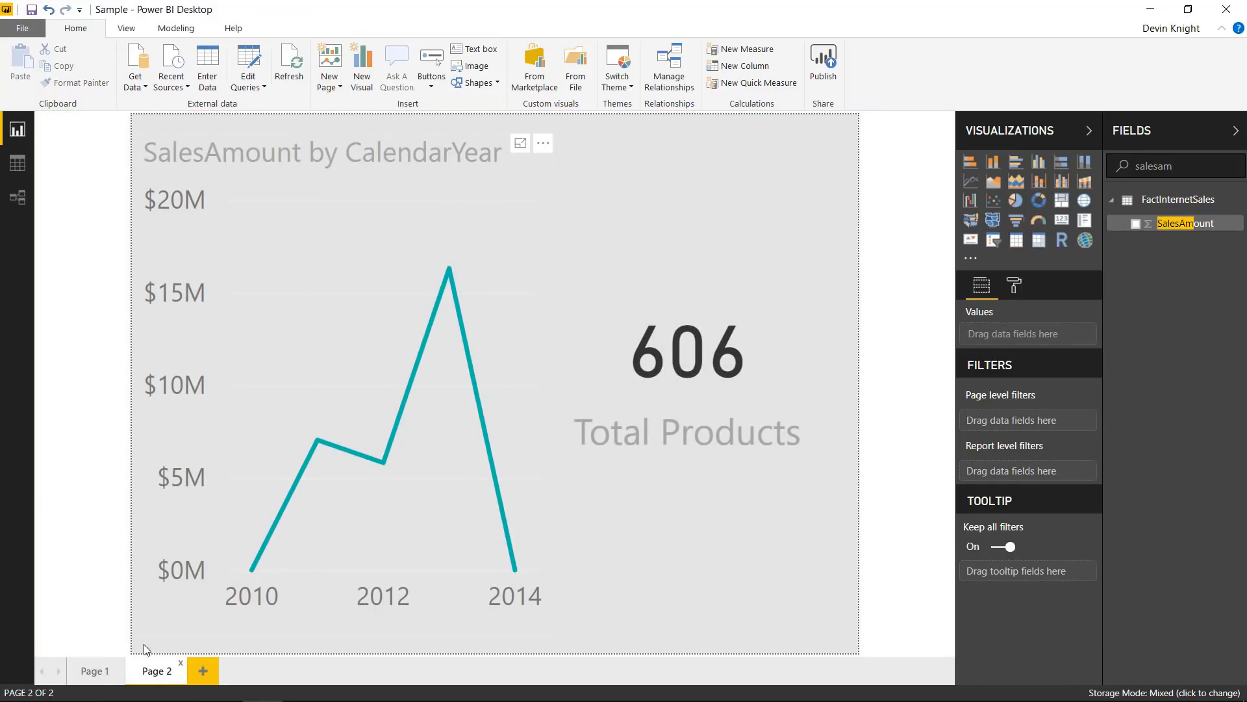
left_click(95, 672)
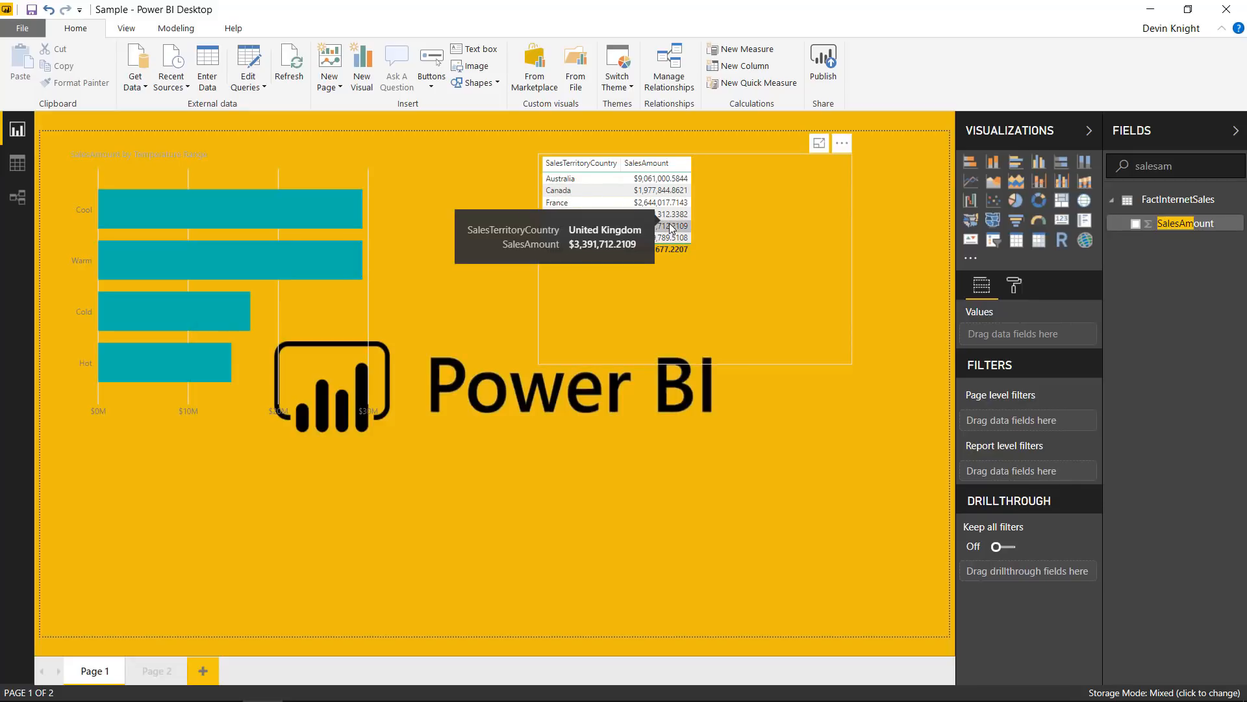
Set Page 2 as the table's report page tooltip and preview it on the SalesAmount values.
left_click(705, 254)
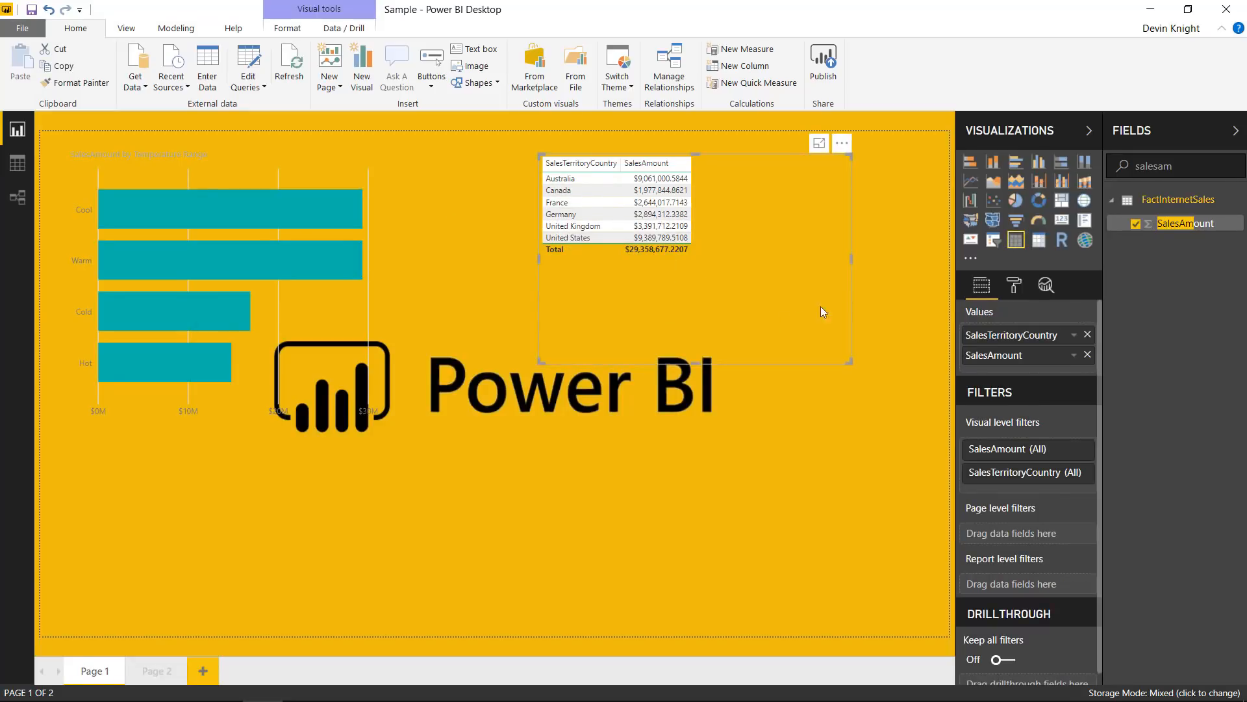
left_click(1019, 291)
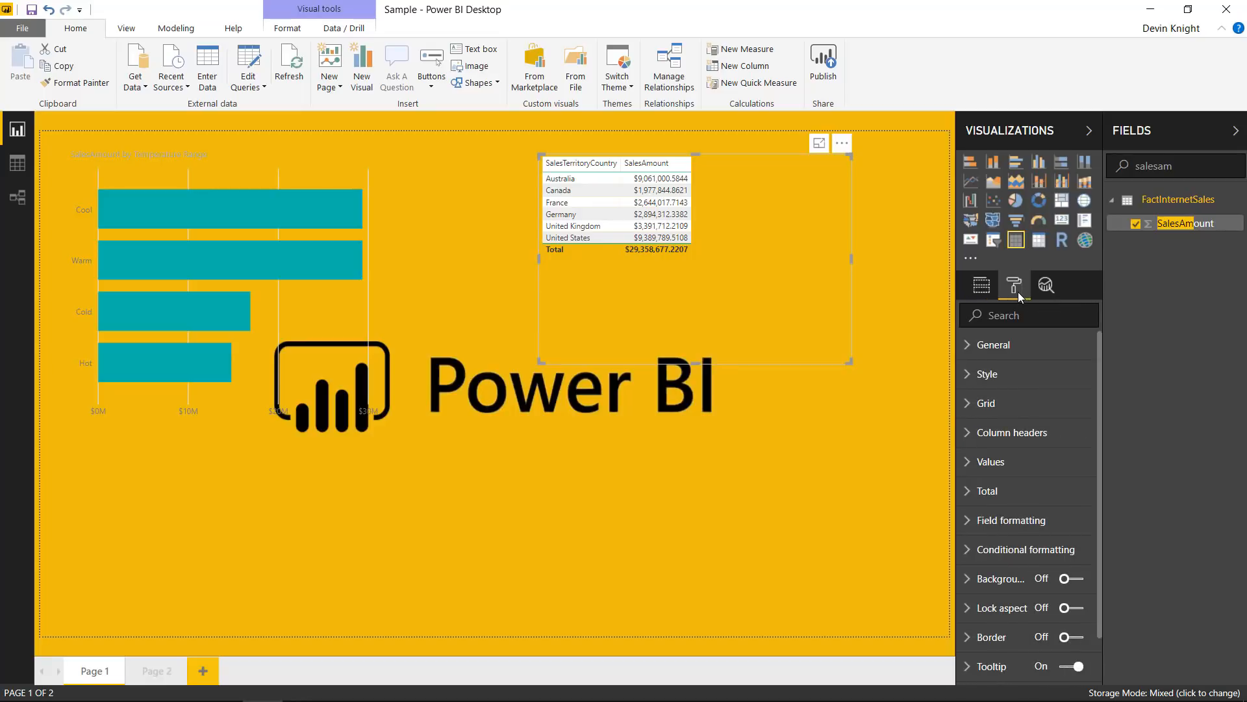
scroll(1034, 538, "down", 2)
left_click(987, 611)
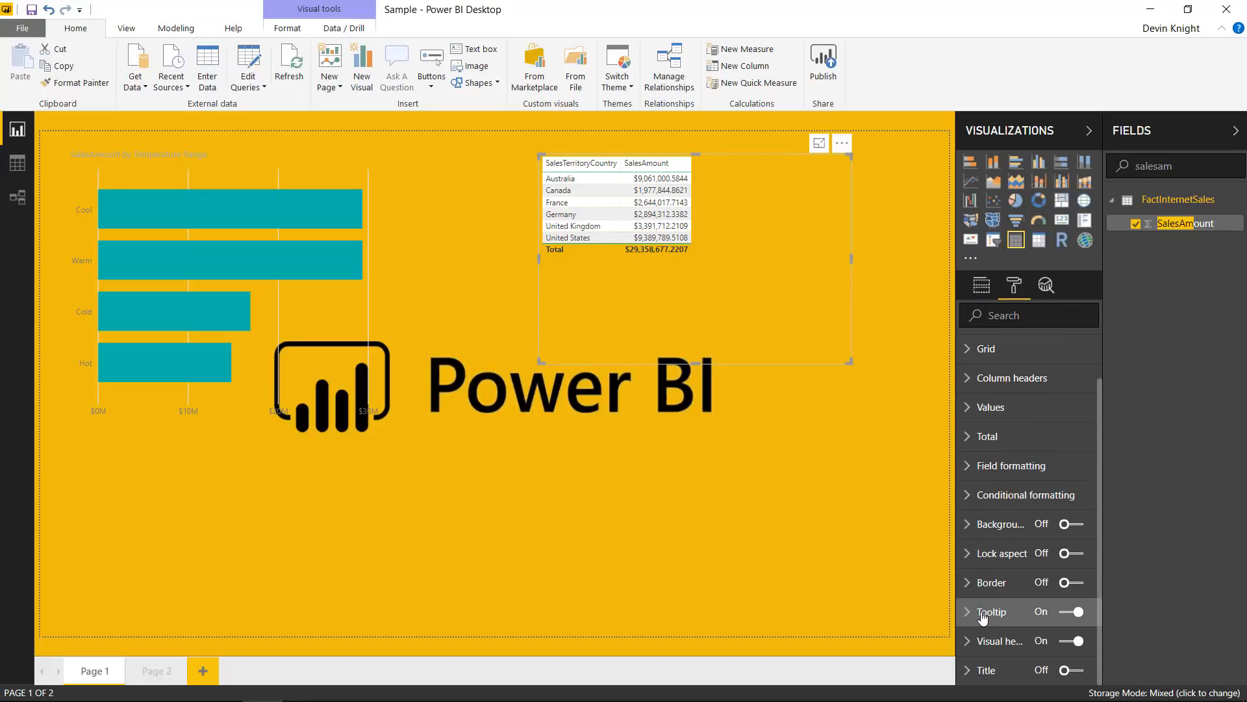
scroll(1004, 598, "down", 2)
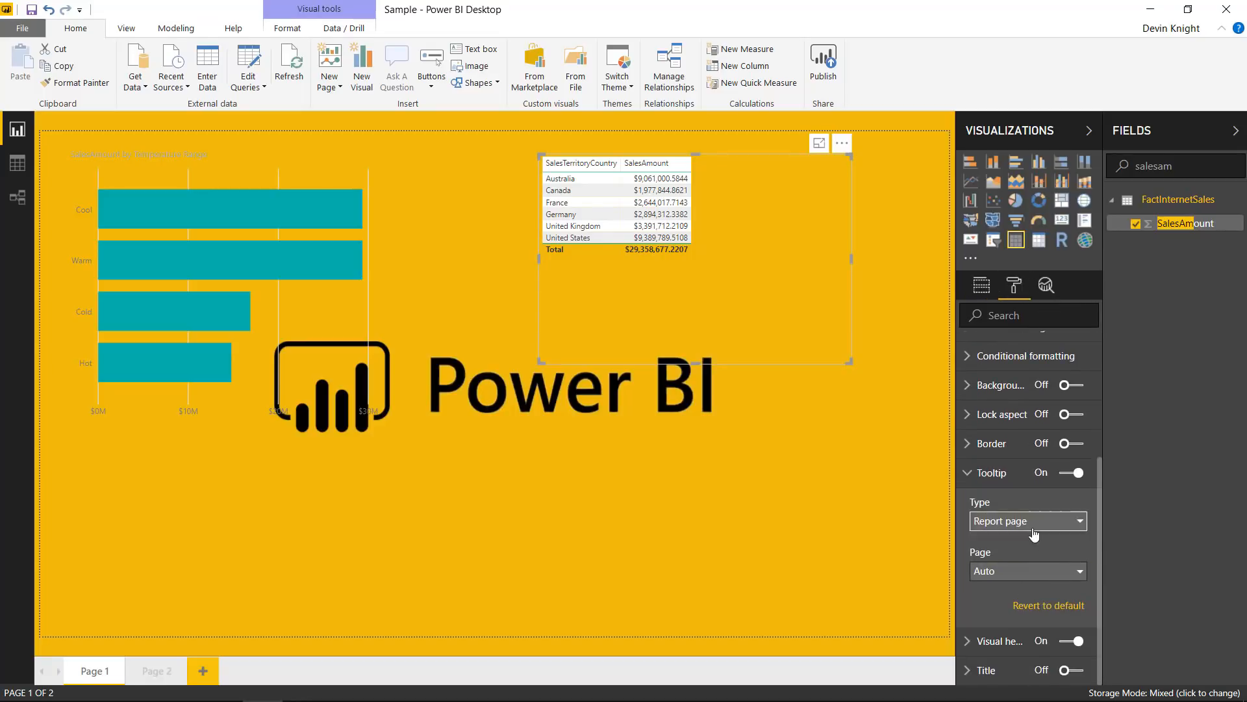
left_click(1018, 579)
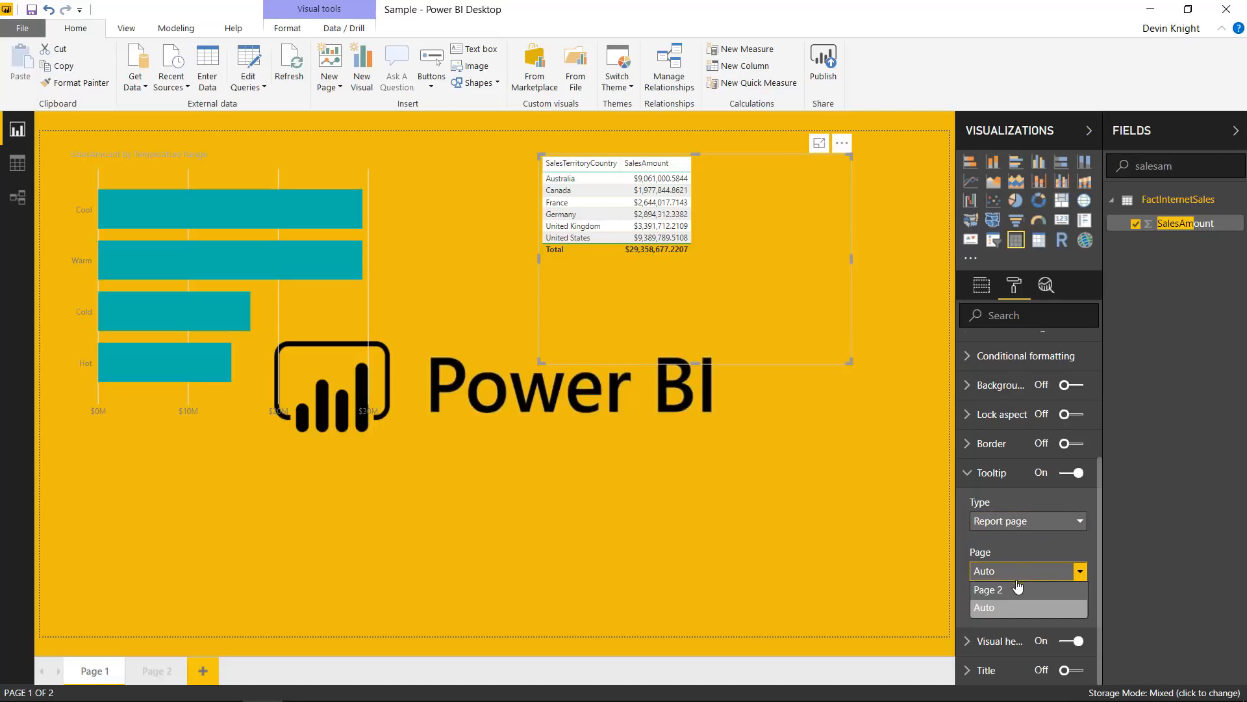
left_click(1010, 595)
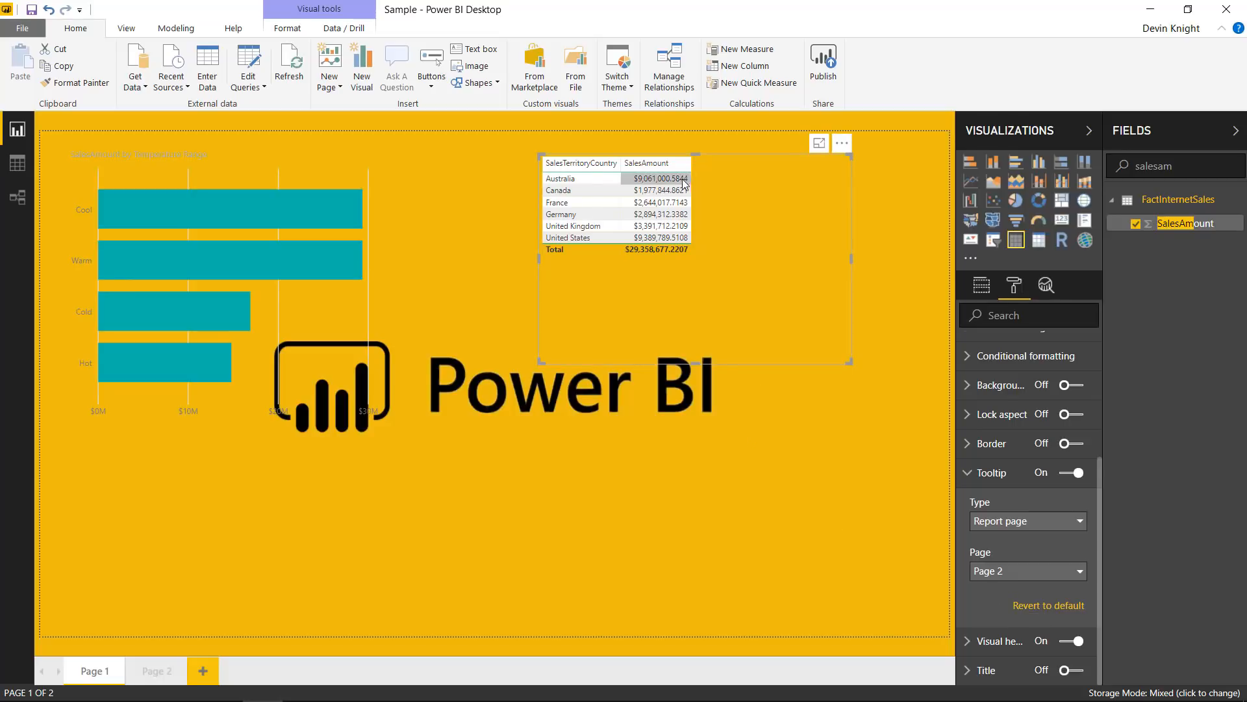
mouse_move(678, 192)
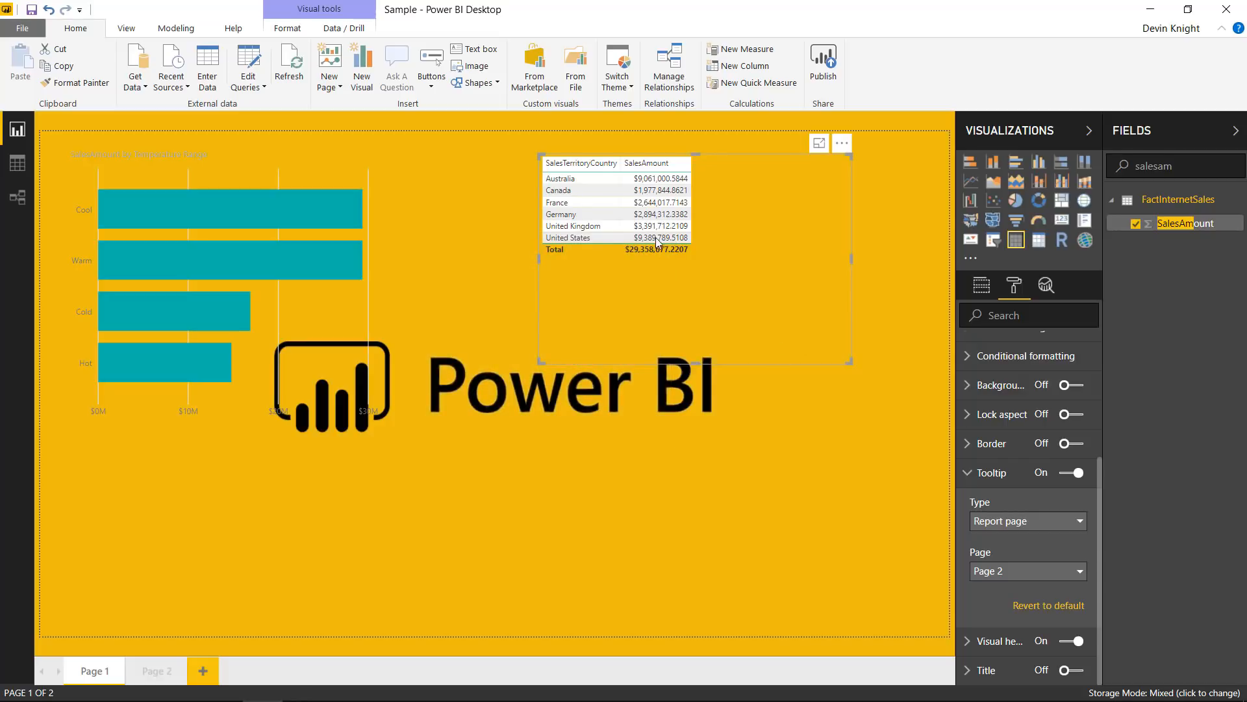
mouse_move(657, 241)
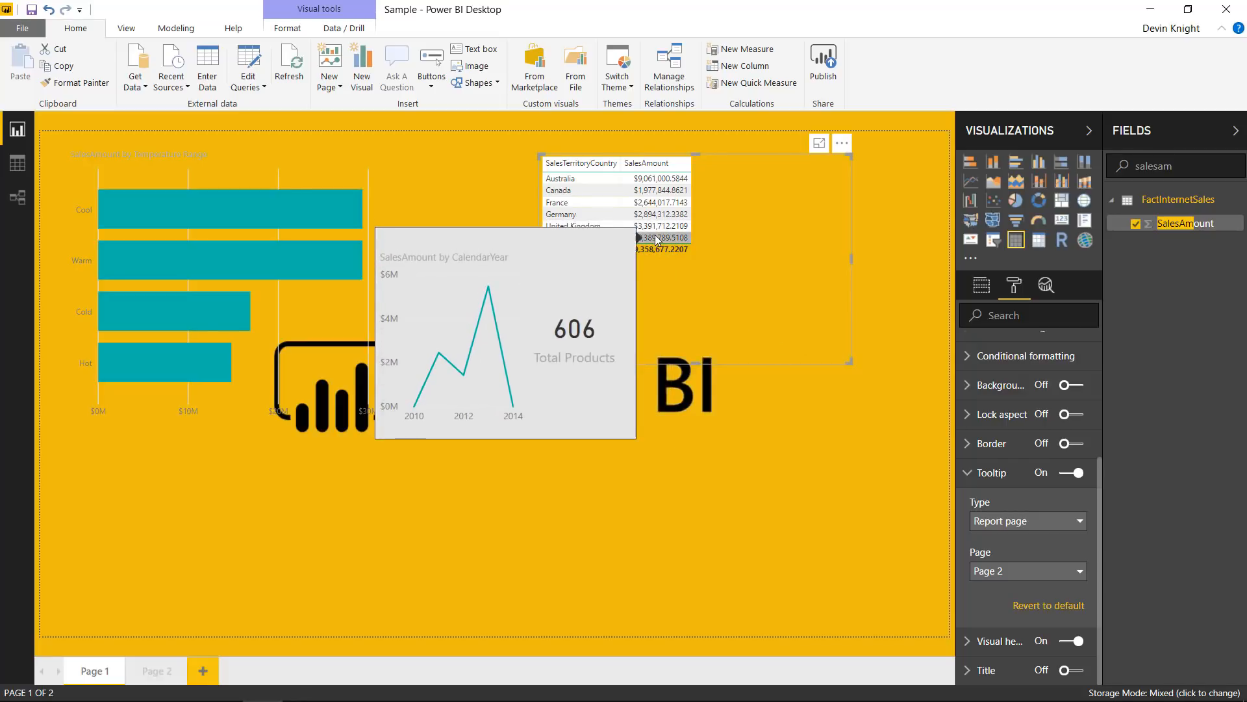